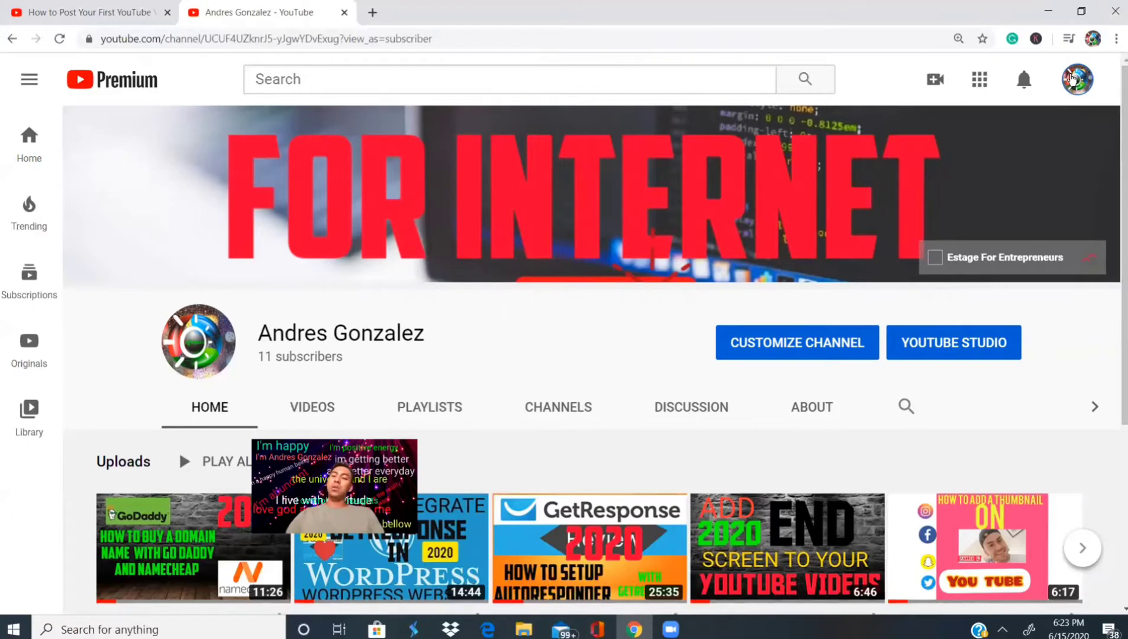
Step: Go to your channel and start a new video upload from the Create camera menu
left_click(1073, 79)
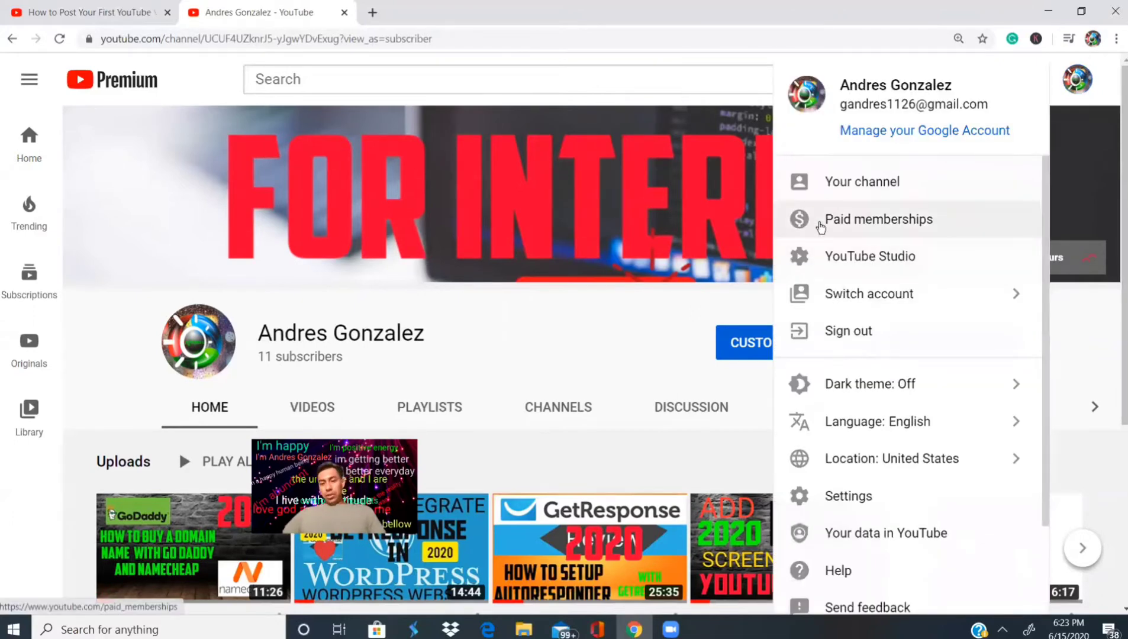
left_click(839, 184)
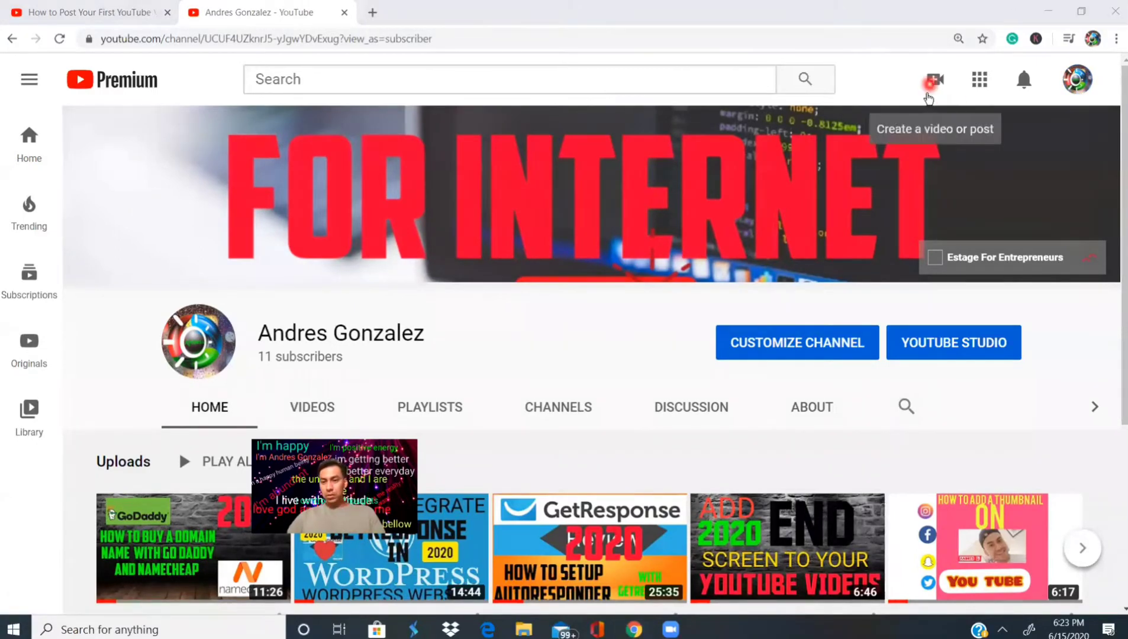
left_click(935, 74)
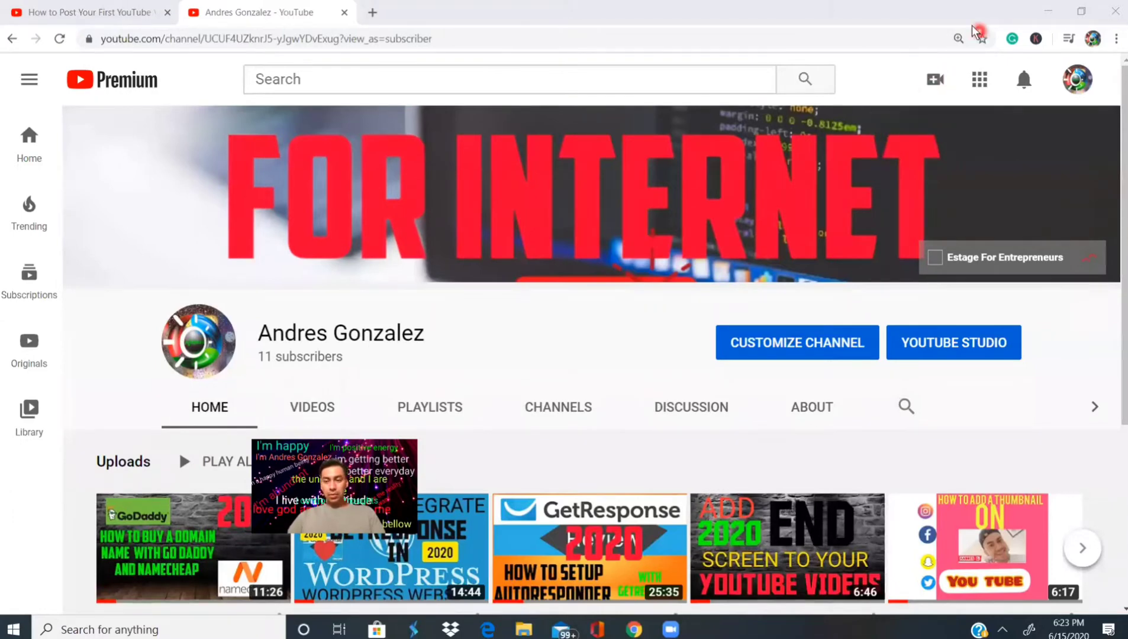
left_click(938, 83)
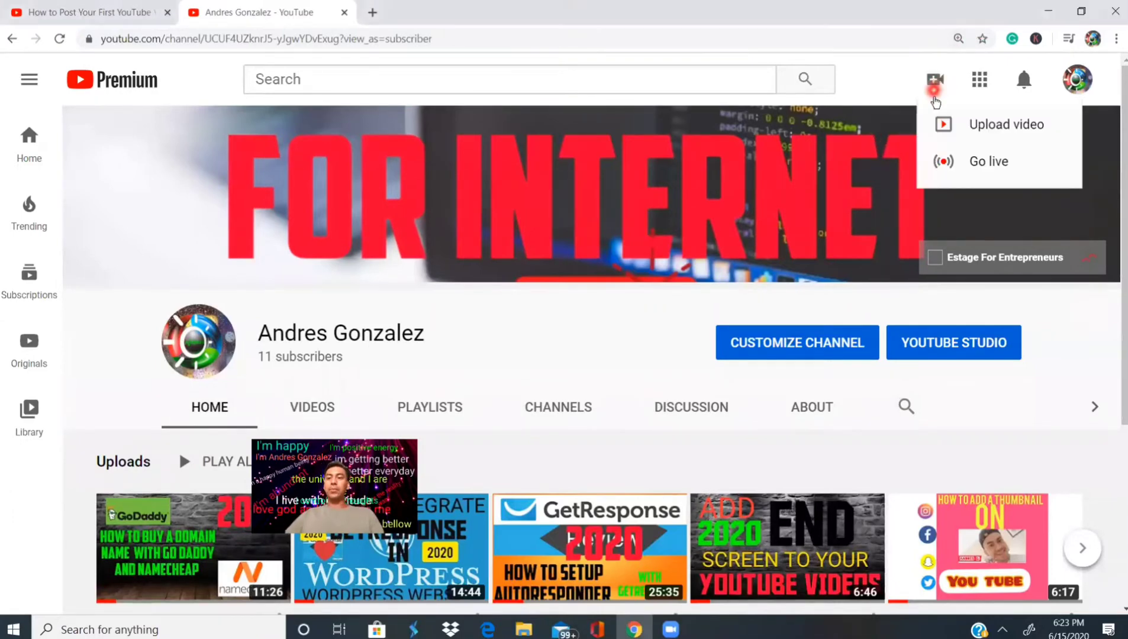
left_click(981, 131)
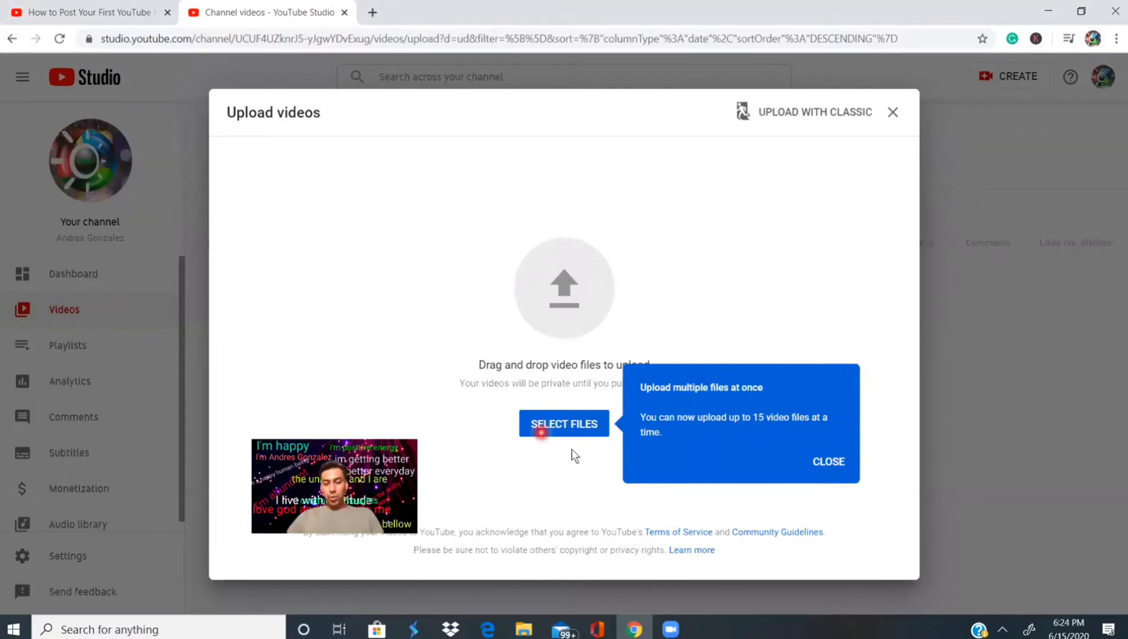
Step: Close the upload dialog and open the GoDaddy and Namecheap video's details from Channel videos
left_click(826, 461)
left_click(893, 118)
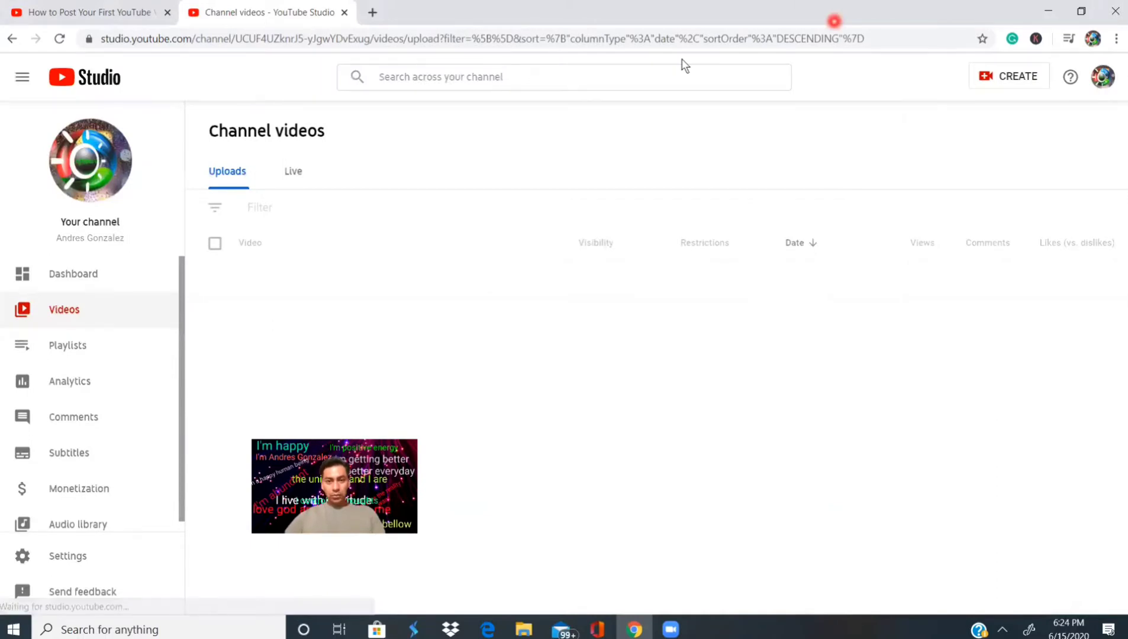
left_click(68, 314)
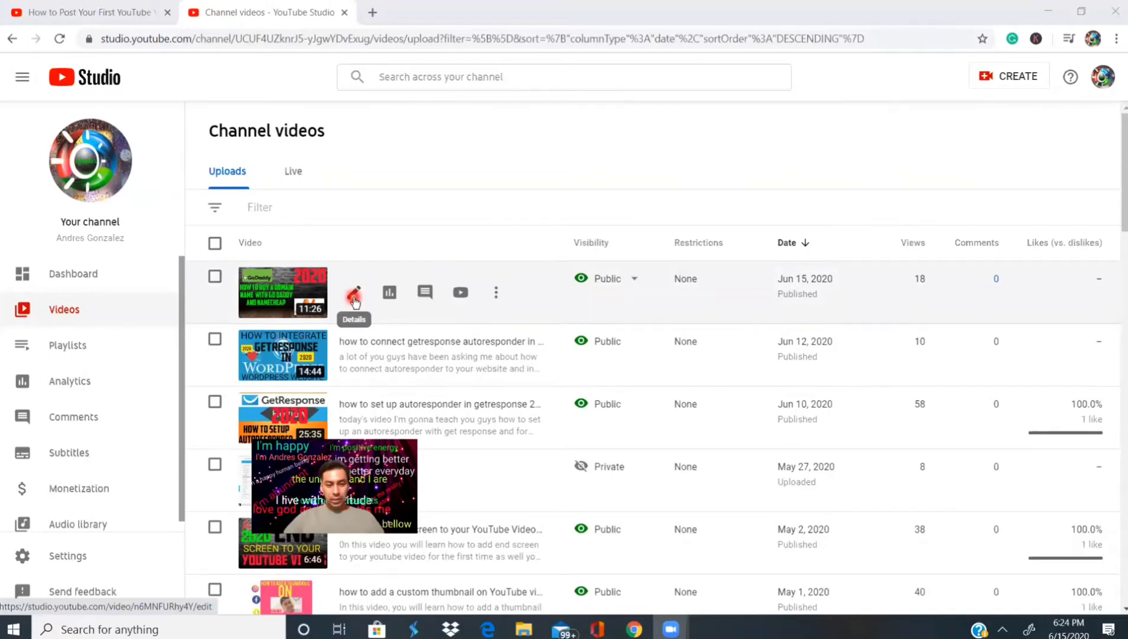
left_click(354, 296)
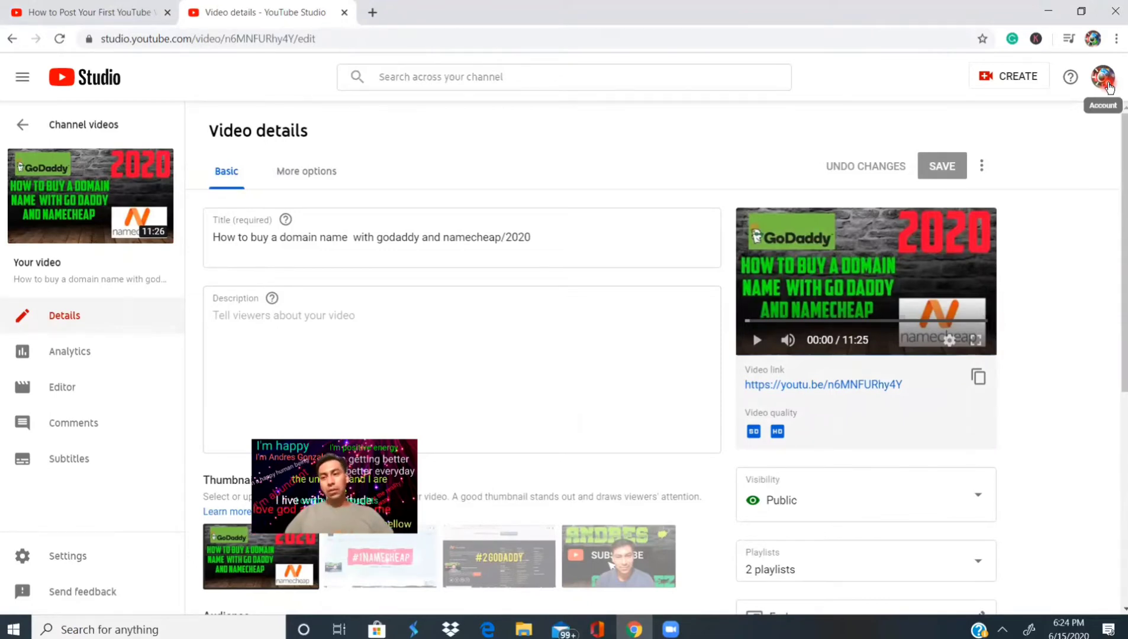
Step: Reach the YouTube Studio dashboard through your channel page, then open the Videos list
left_click(1108, 86)
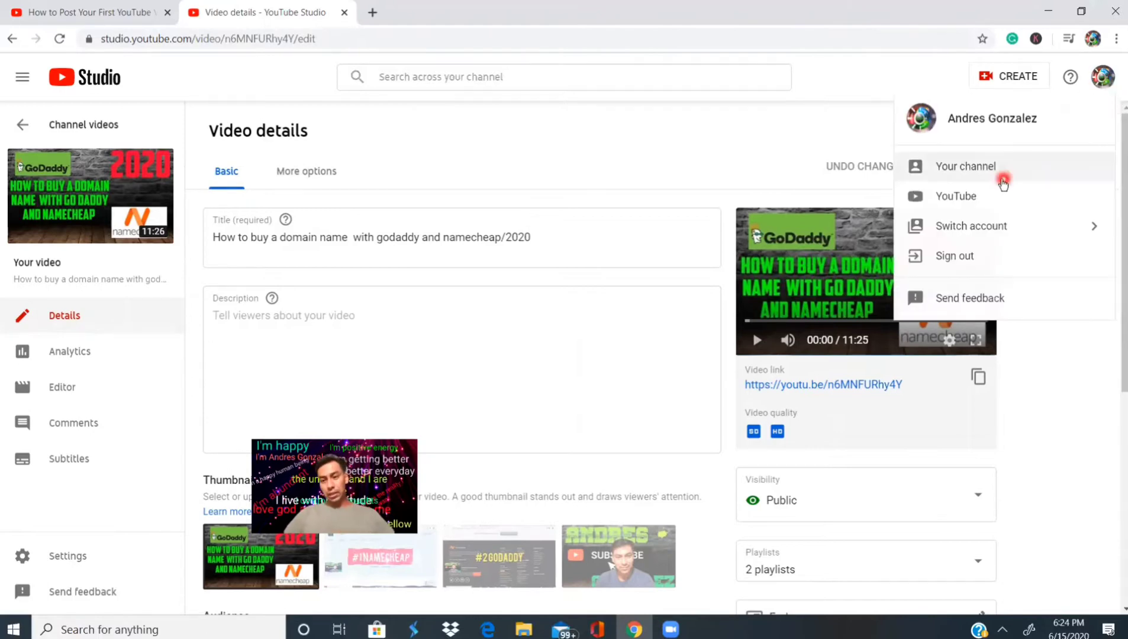
left_click(995, 174)
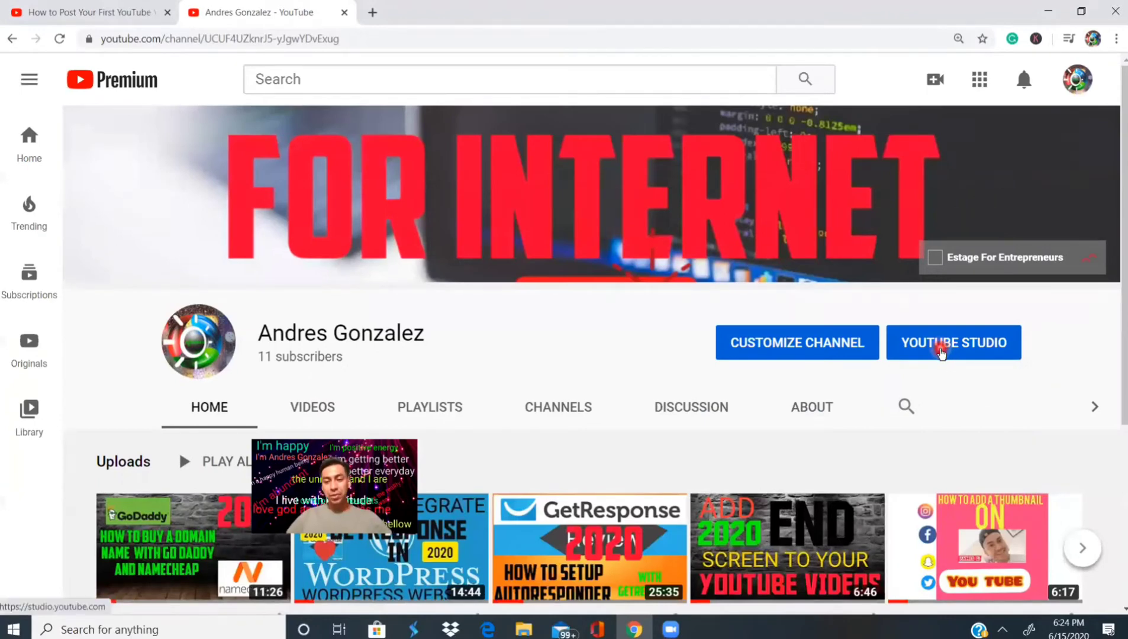
left_click(942, 352)
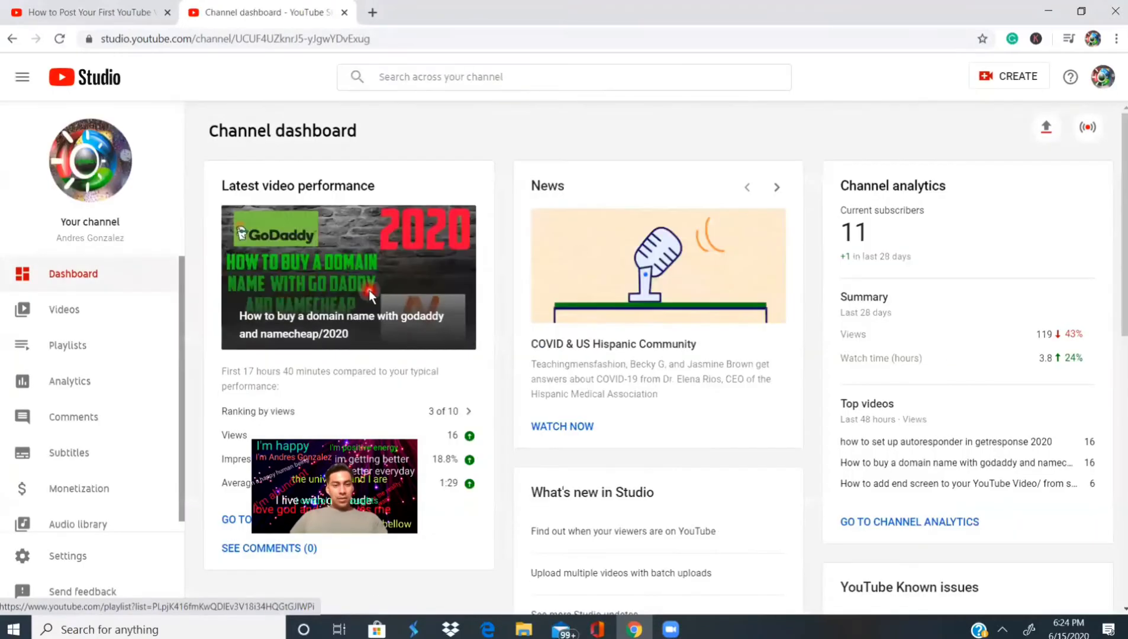
left_click(95, 307)
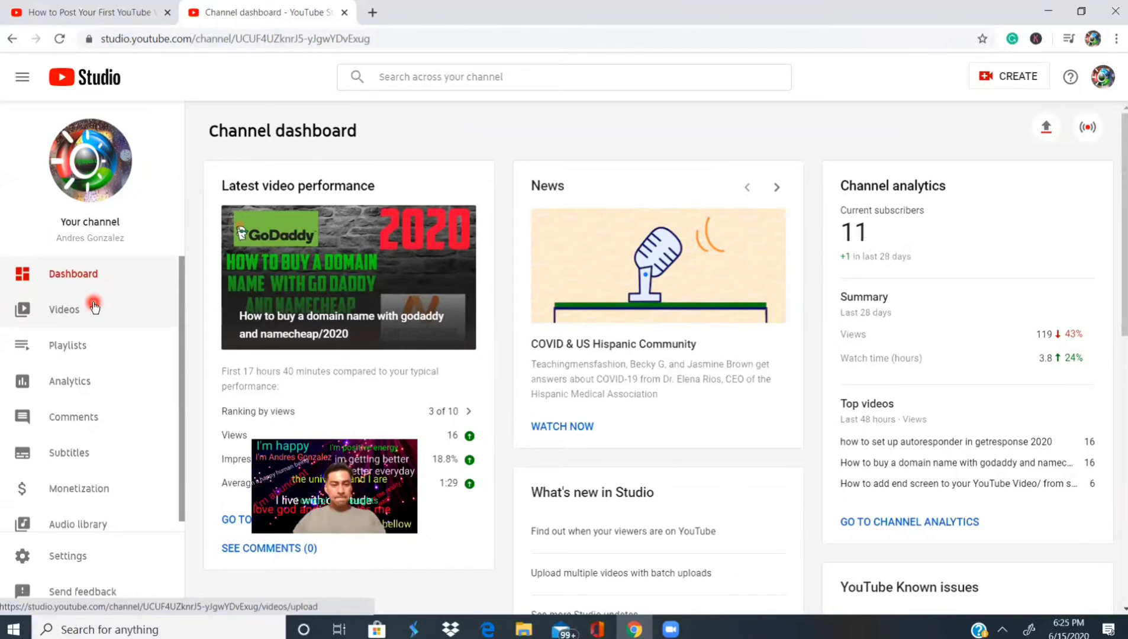
Step: Open the details page of the first video, the GoDaddy and Namecheap video, from Videos
left_click(61, 318)
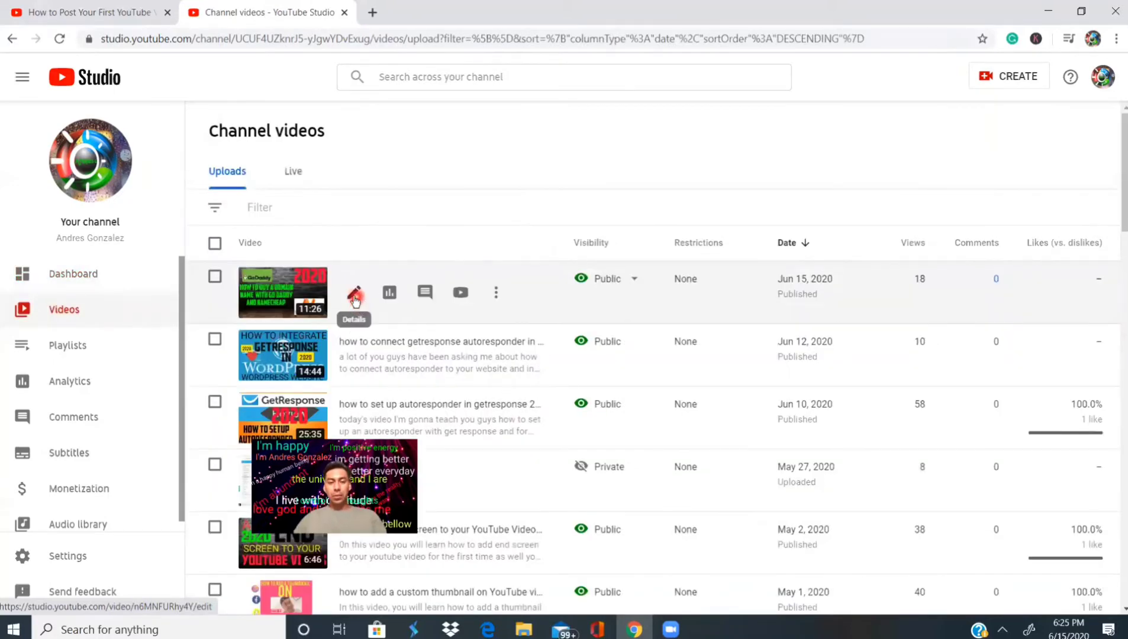
left_click(353, 296)
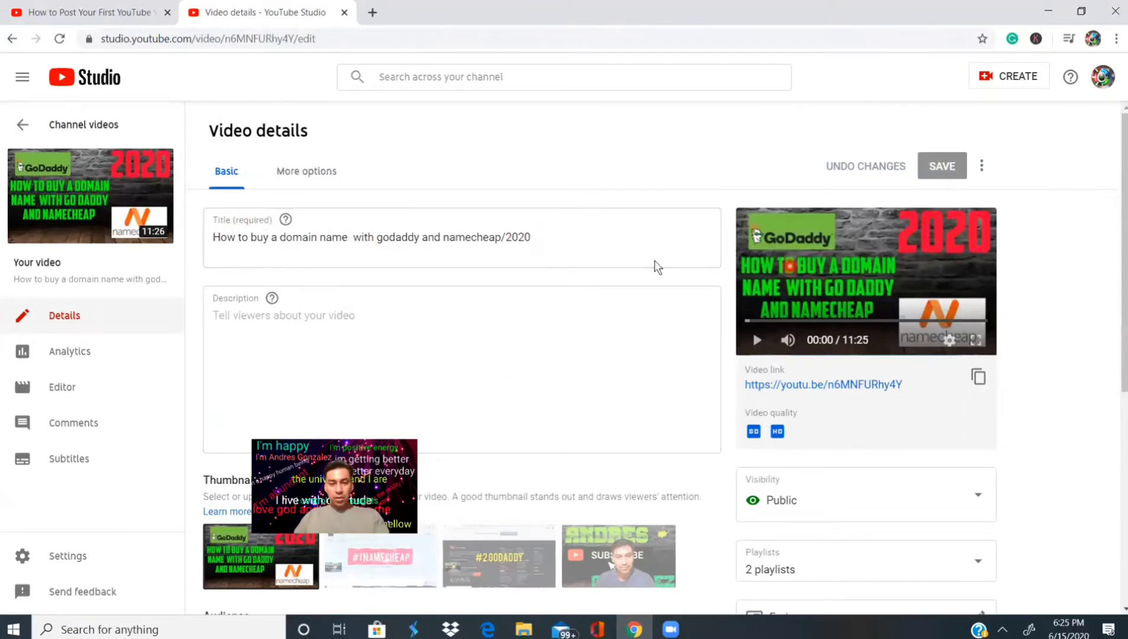
left_click(500, 268)
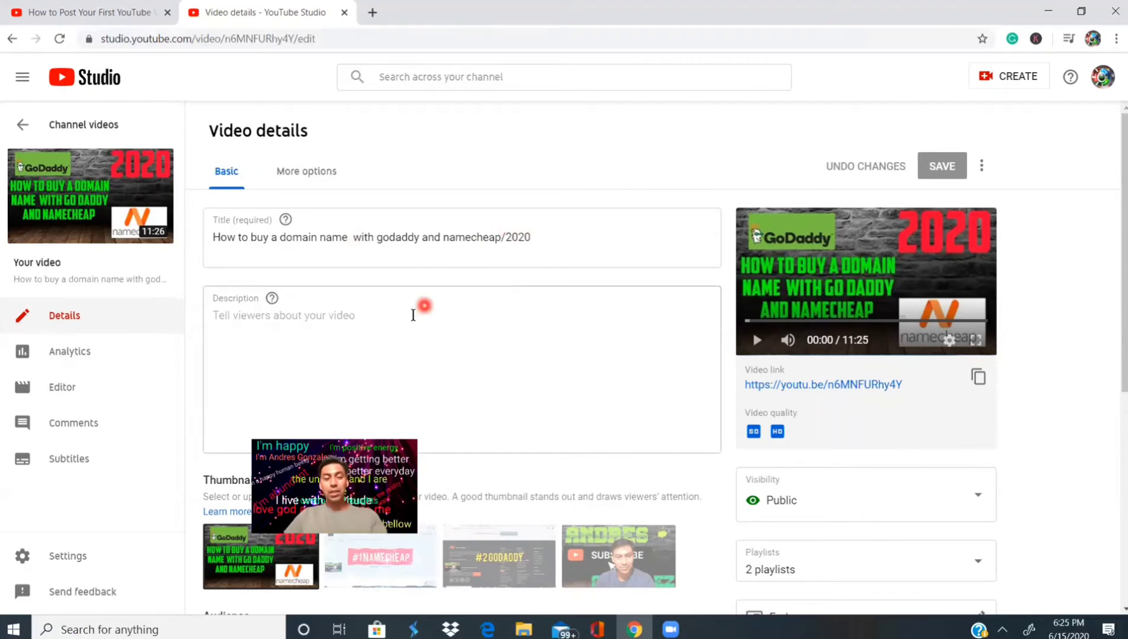
Step: Review the Audience and Tags settings, then place the cursor in the empty Description box
scroll(412, 130, "down", 5)
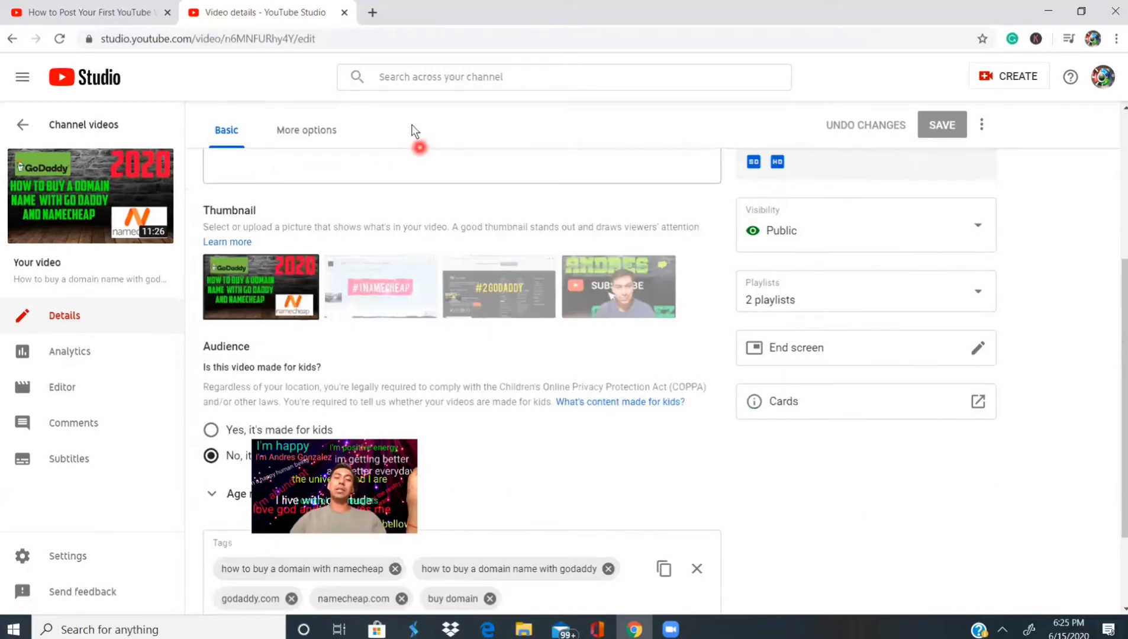
scroll(584, 469, "down", 2)
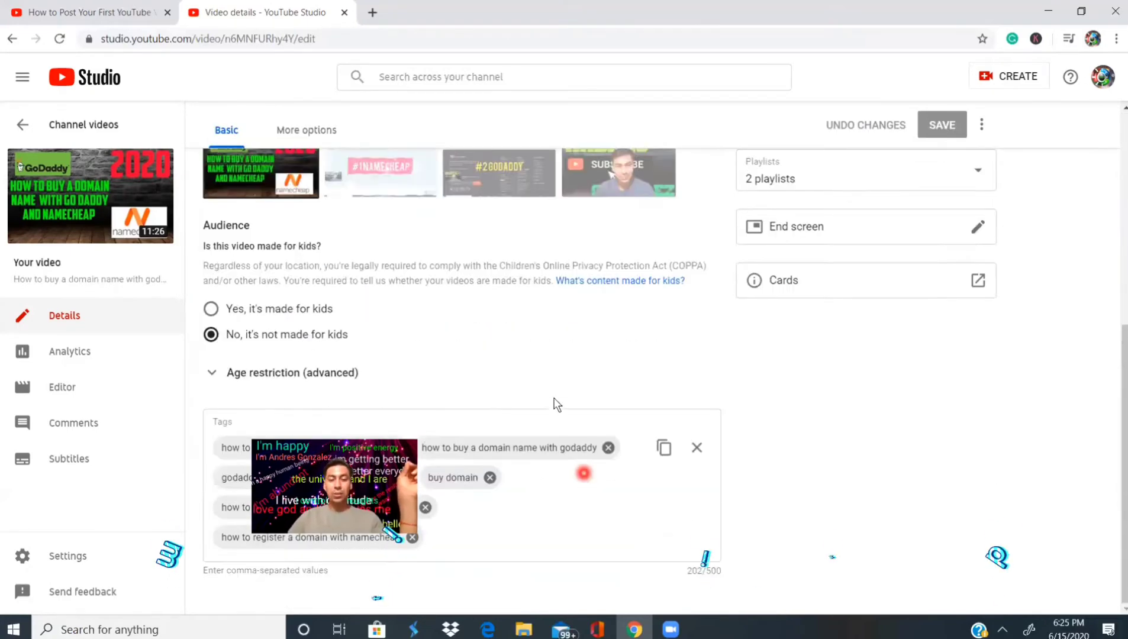
scroll(554, 348, "up", 7)
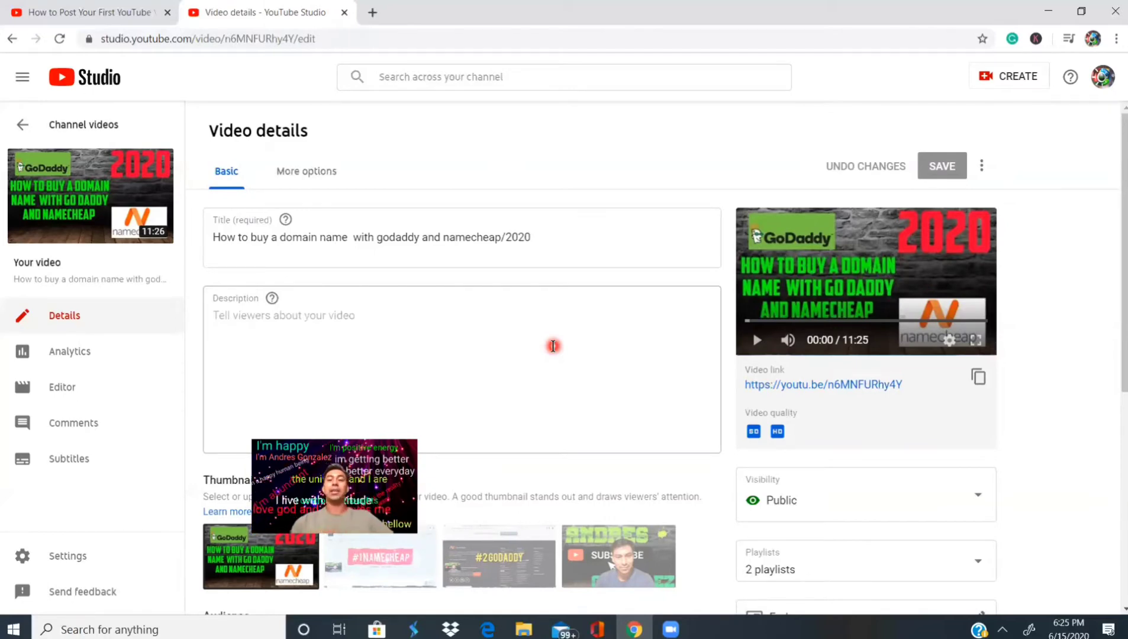
left_click(553, 346)
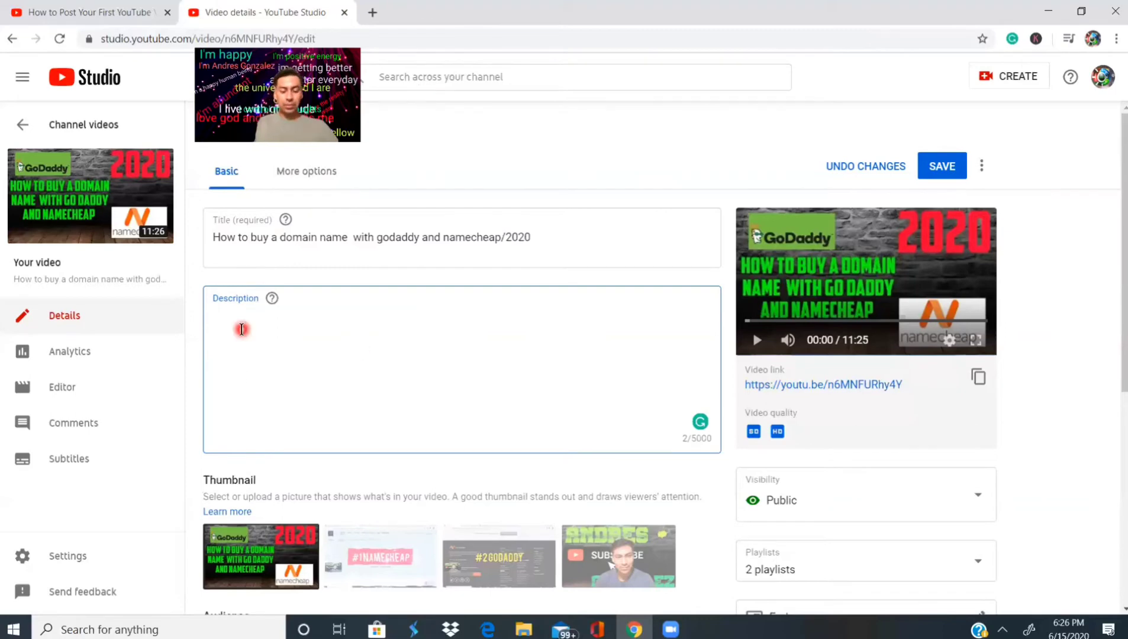
Step: Enter the description 'in this video you will learn how to buy domain', fixing 'buys' to 'buy'
type("in ")
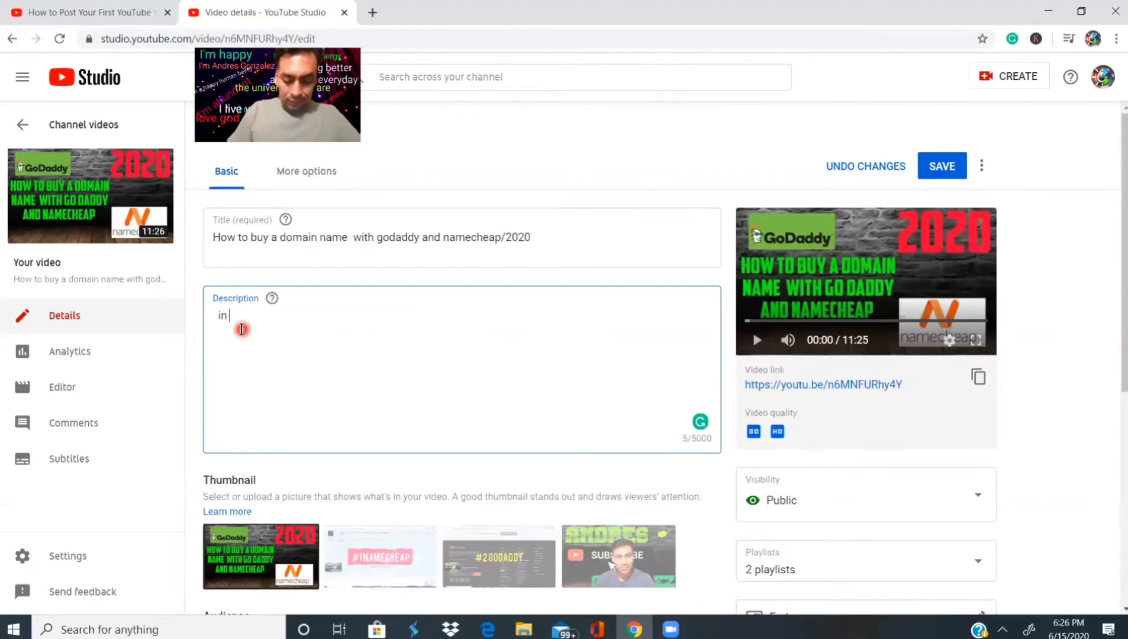
type("this video ")
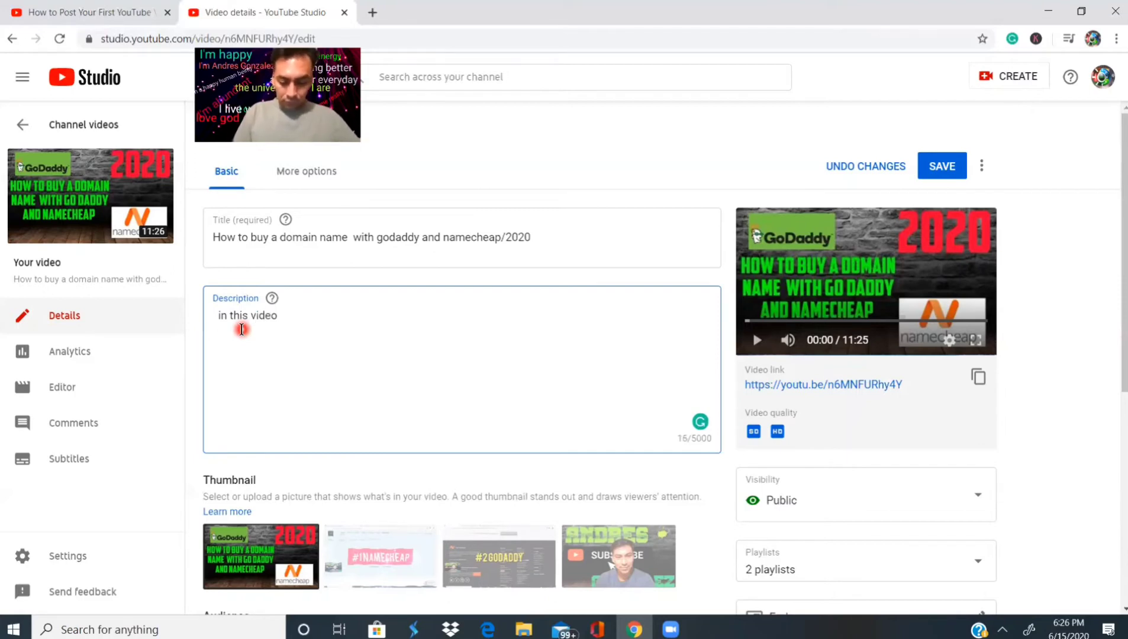
type("you will lea")
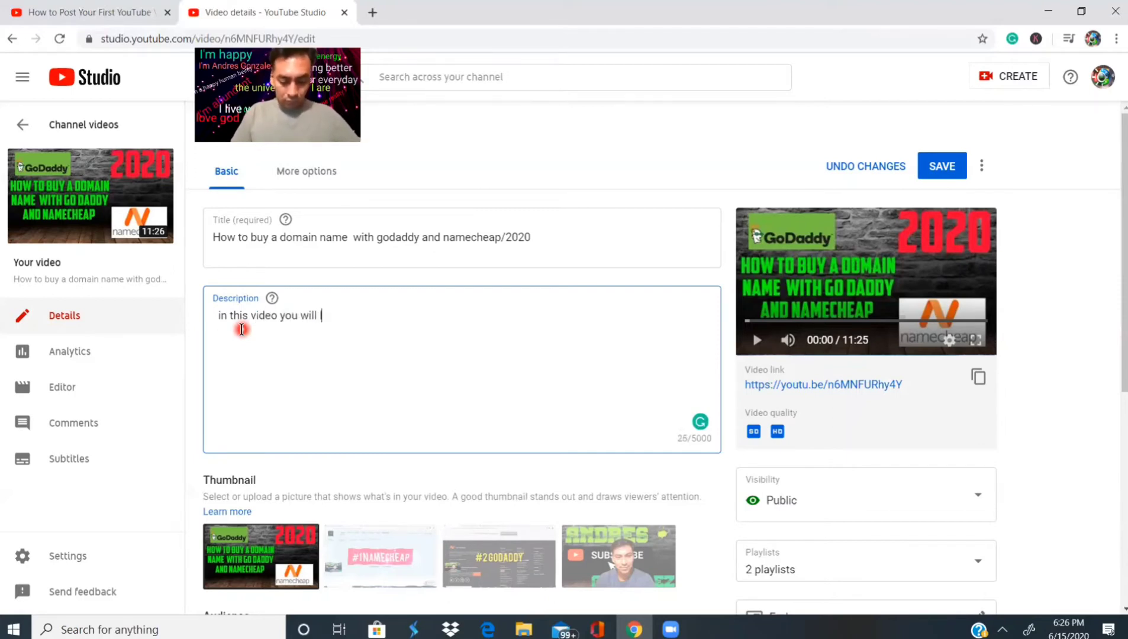
type("rn how to ")
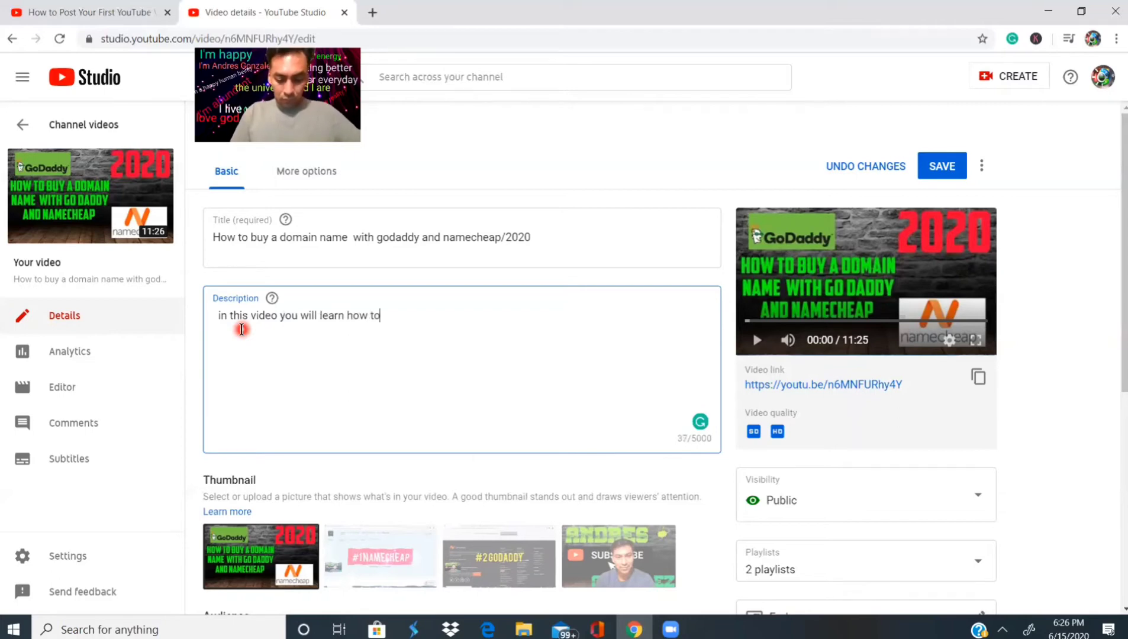
type("buya")
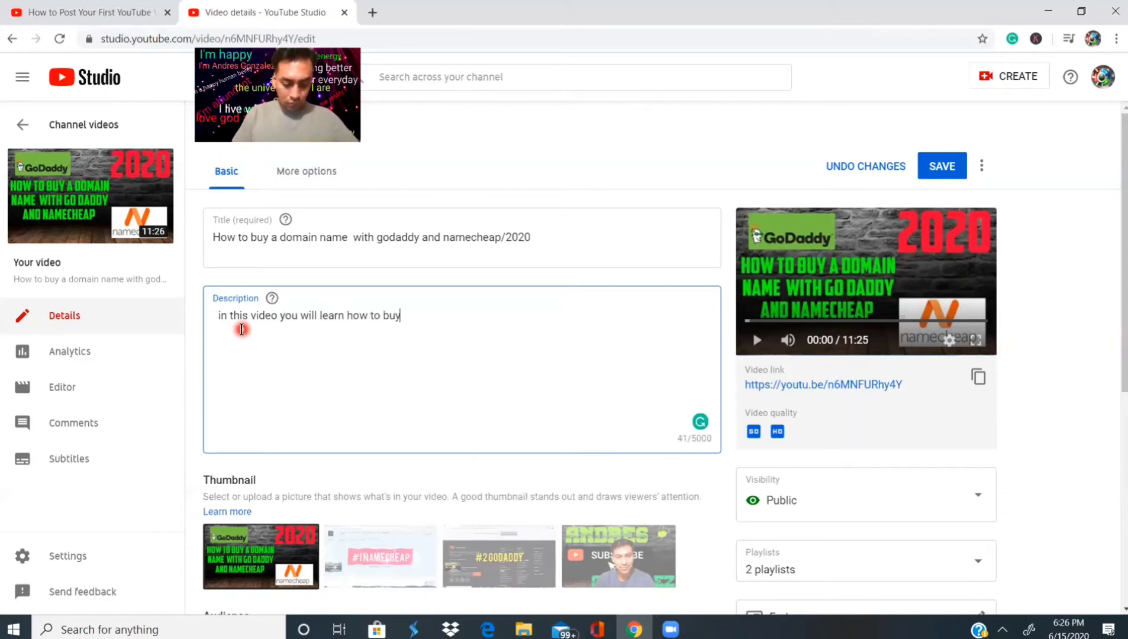
key("BackSpace")
key("BackSpace")
type("s doma")
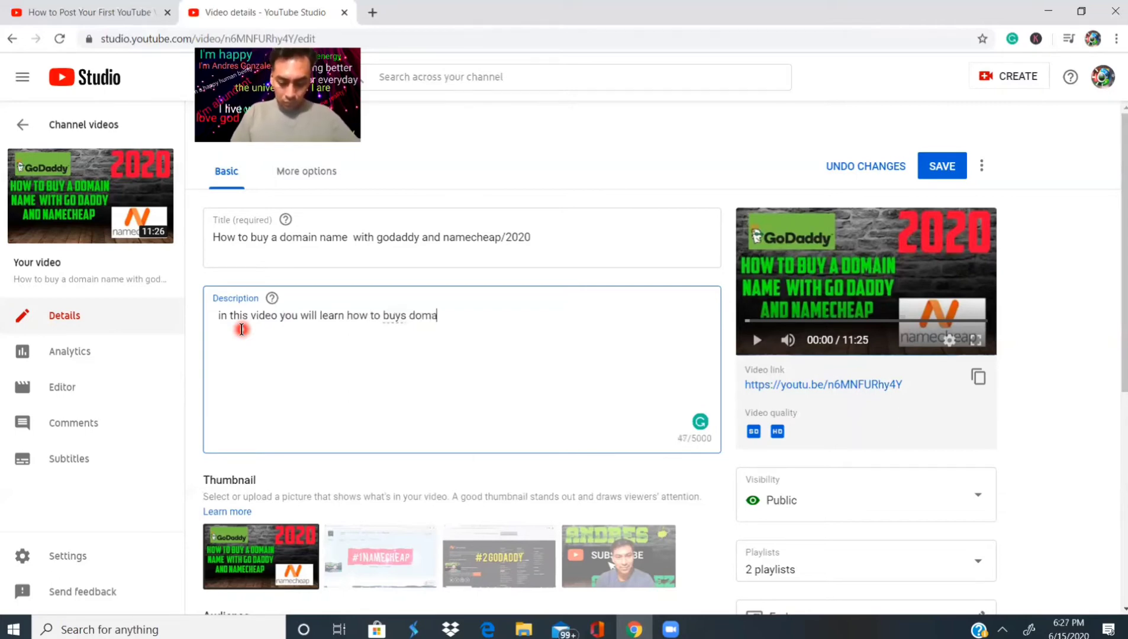
type("in")
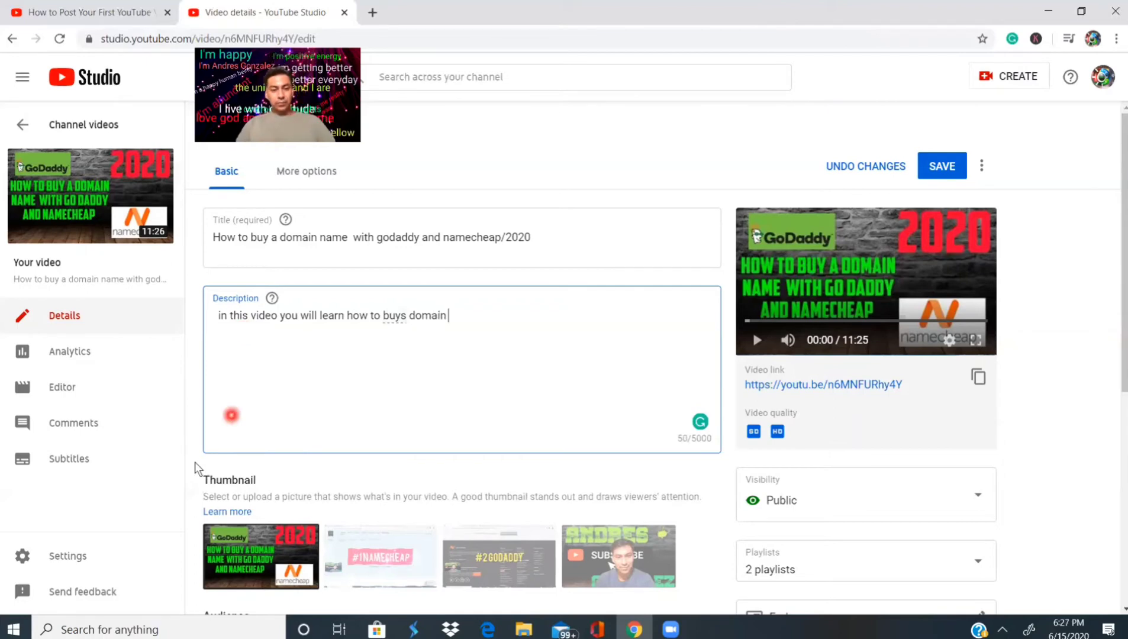
left_click(407, 313)
key("BackSpace")
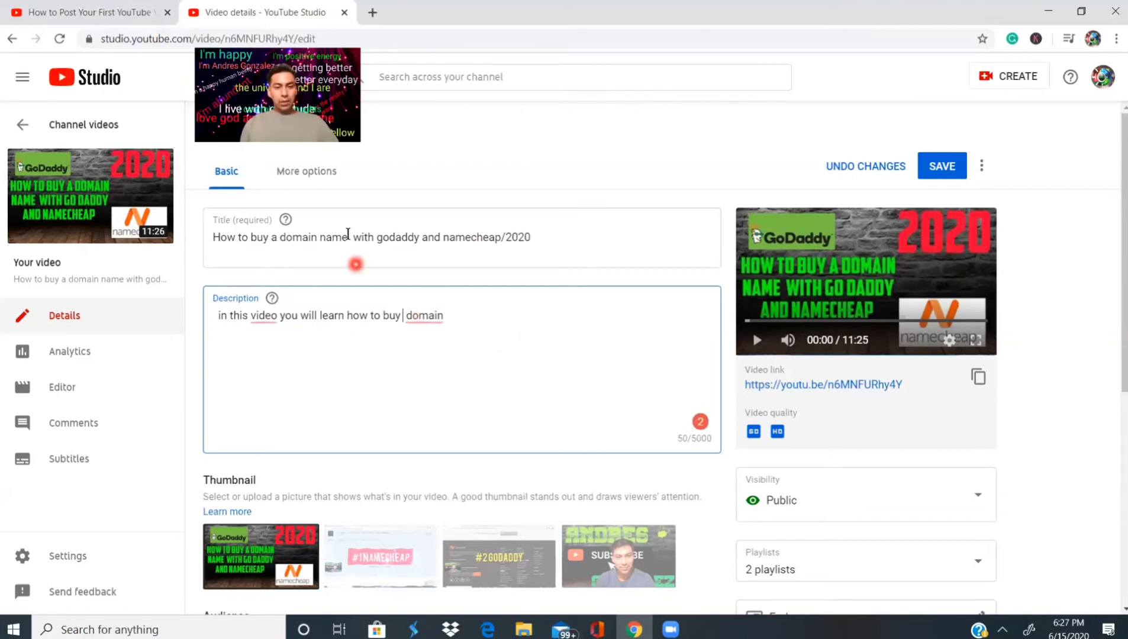
left_click(457, 323)
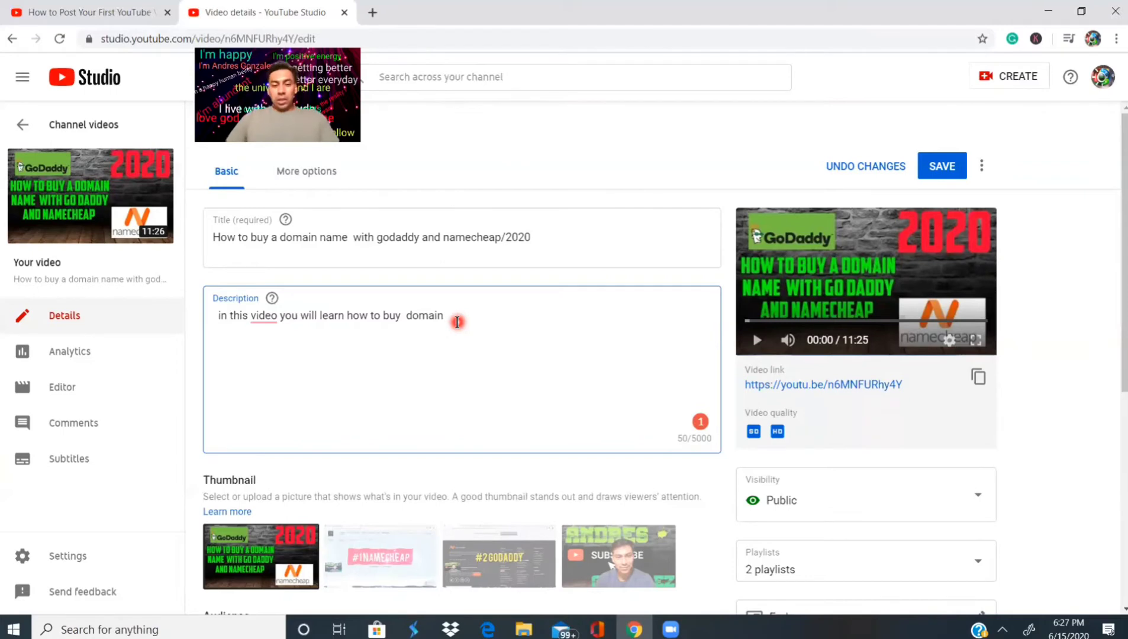
scroll(353, 434, "down", 3)
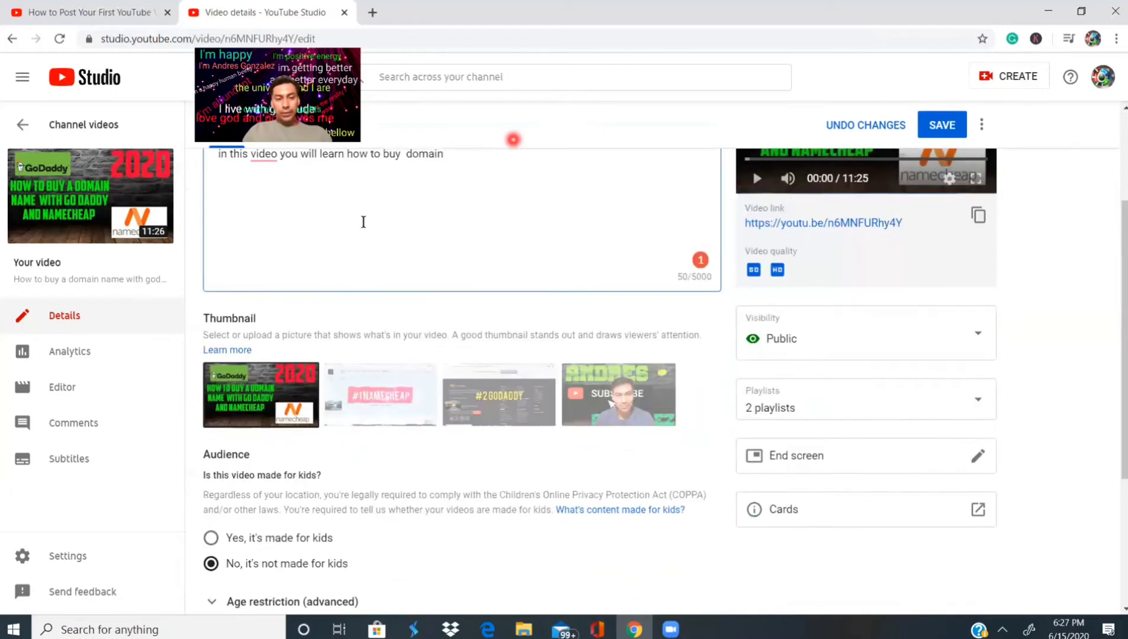
scroll(442, 234, "up", 3)
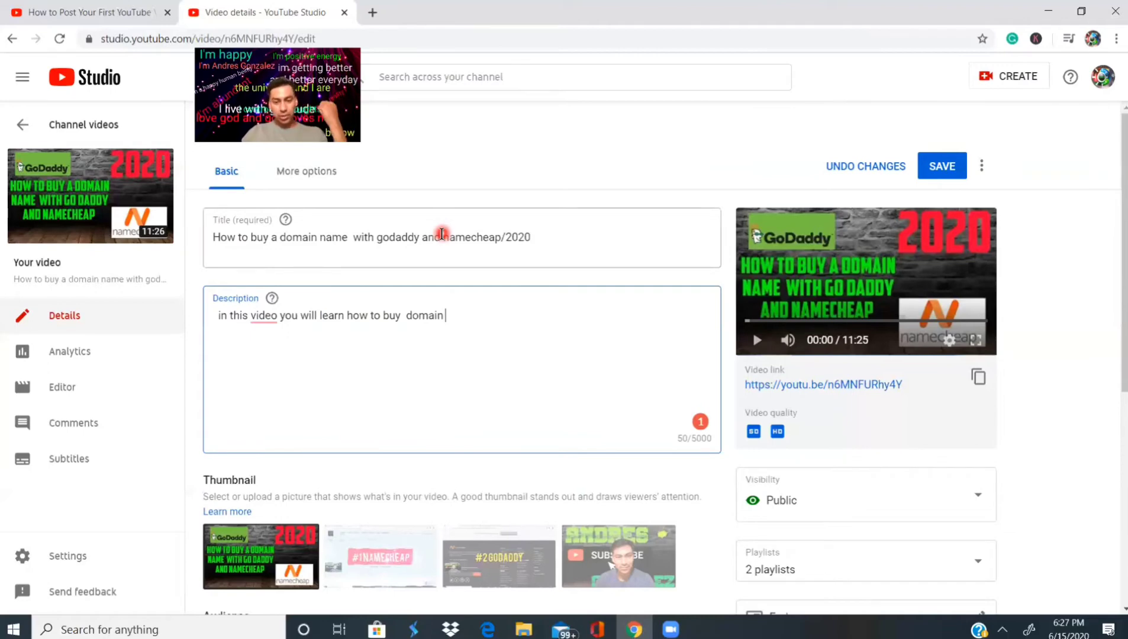
scroll(466, 355, "down", 3)
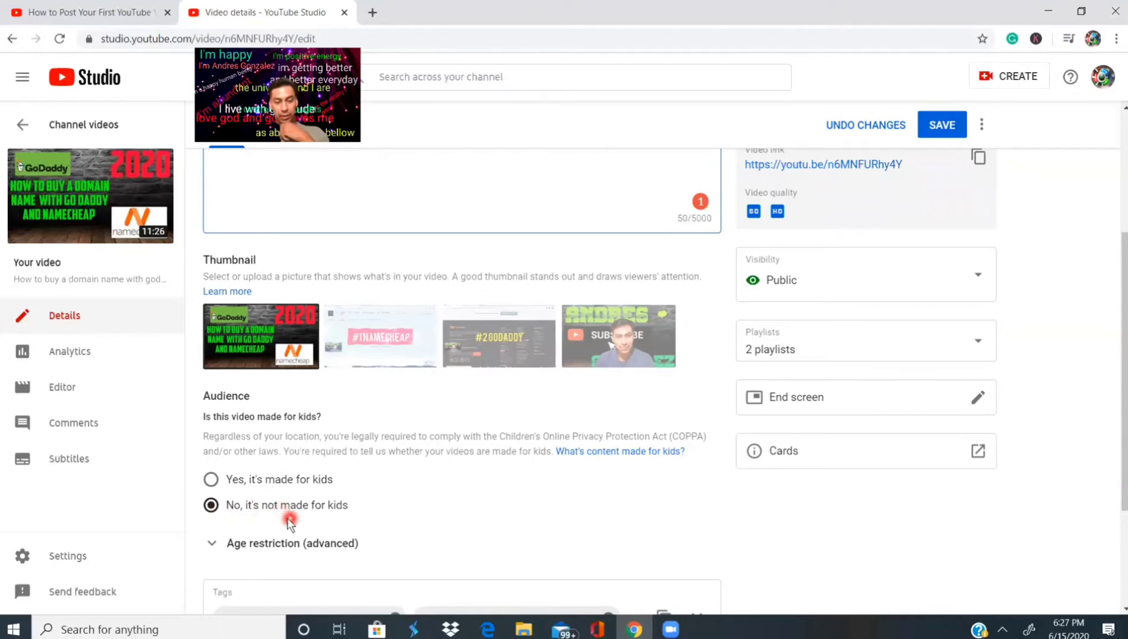
scroll(286, 474, "down", 3)
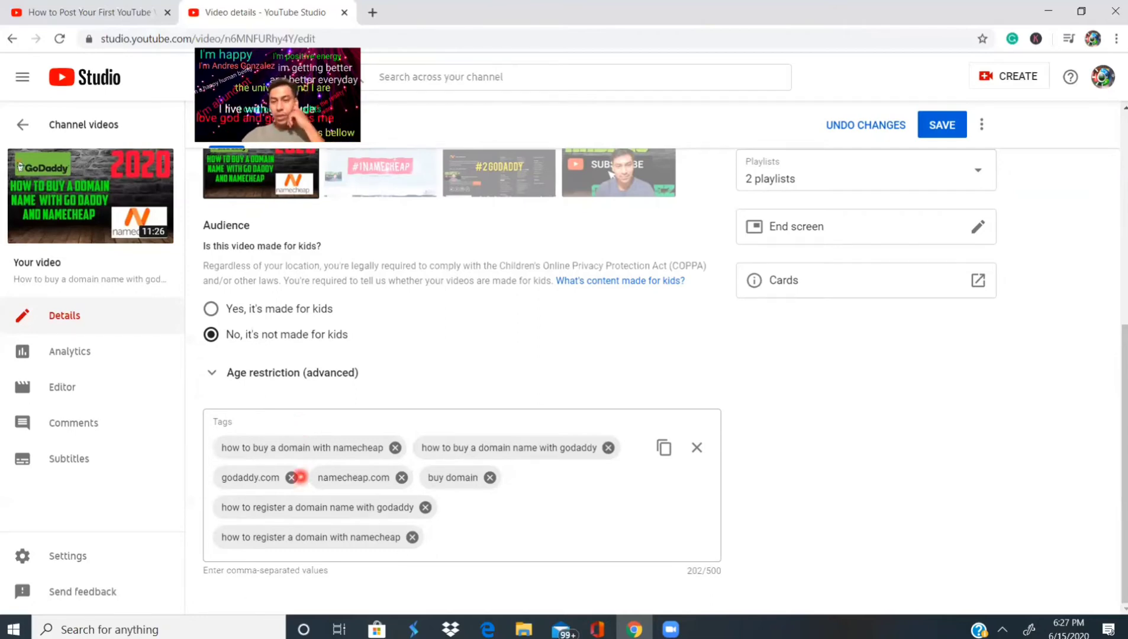
scroll(800, 303, "up", 2)
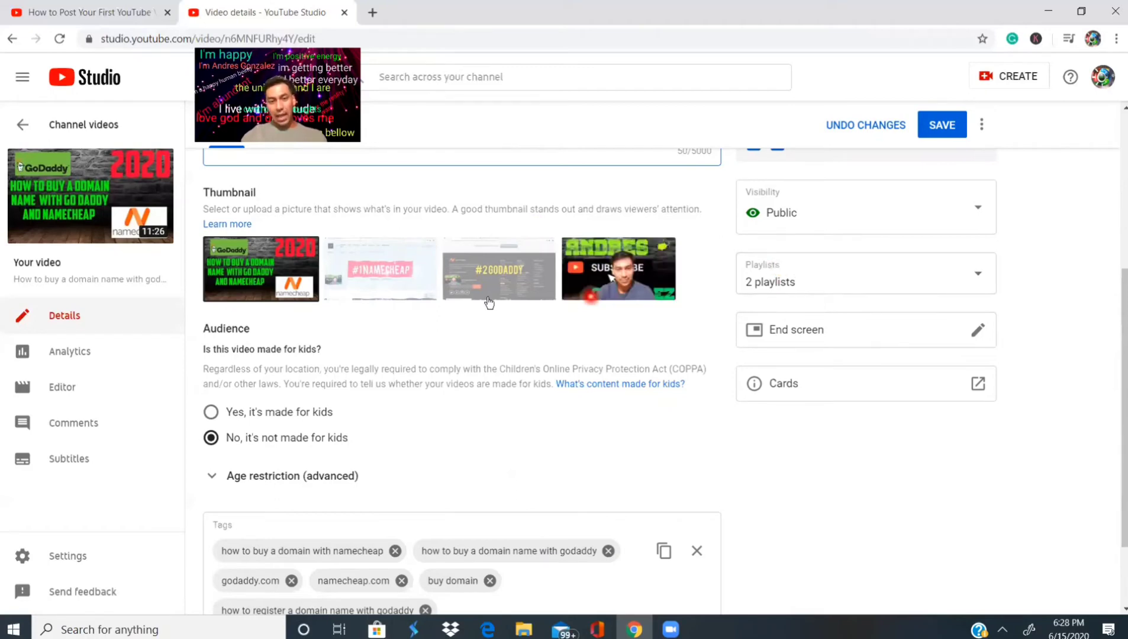
left_click(385, 265)
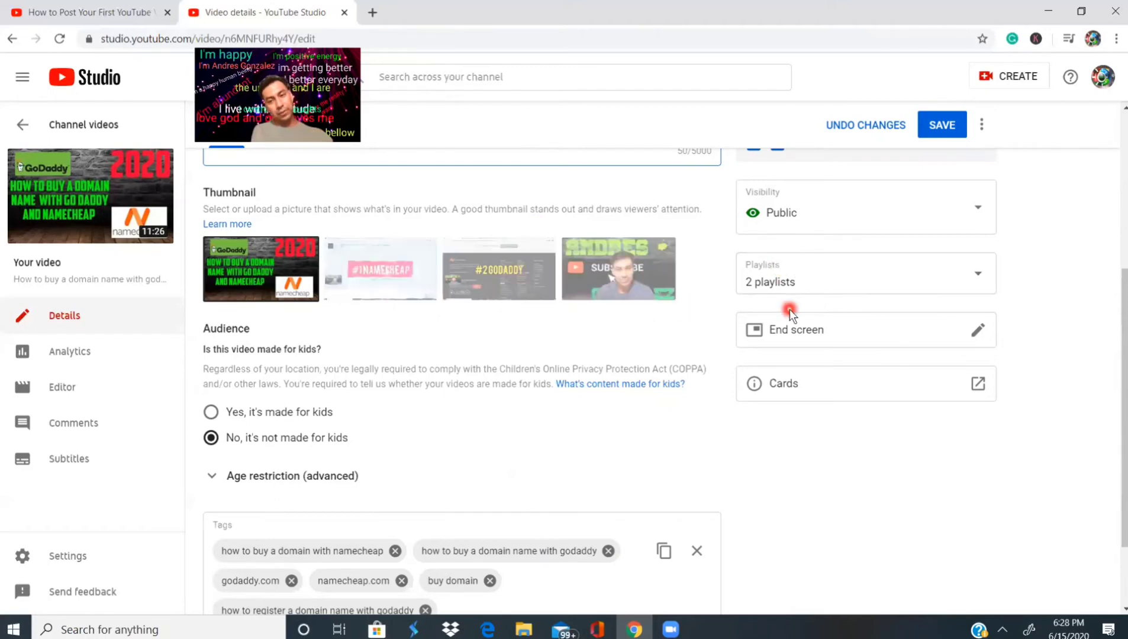
left_click(979, 275)
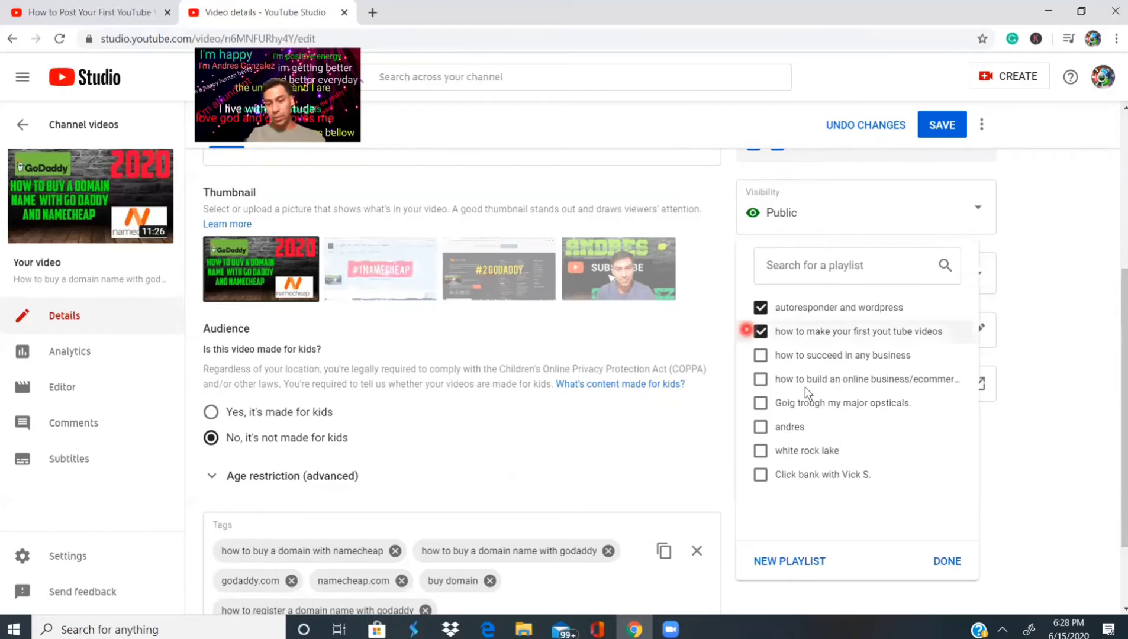
left_click(762, 380)
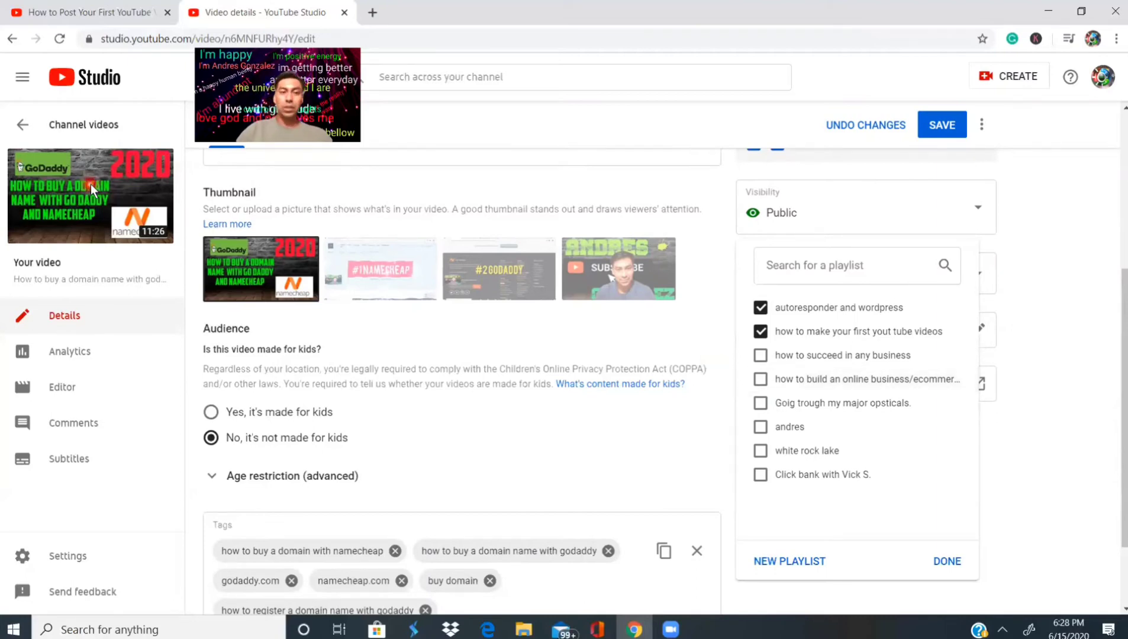
left_click(361, 310)
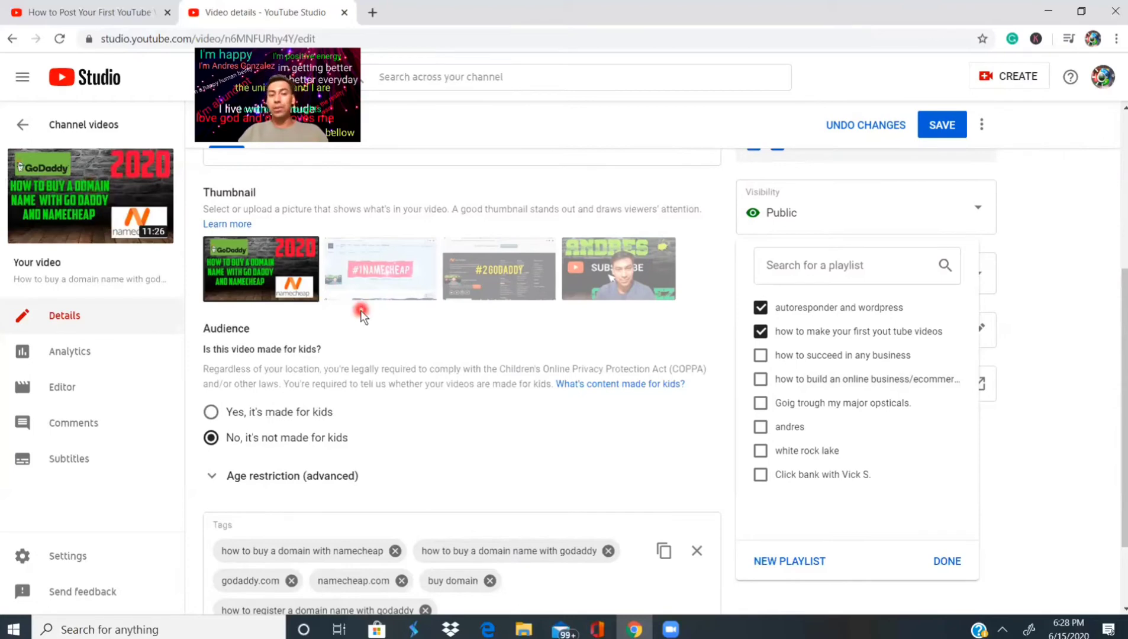
left_click(541, 341)
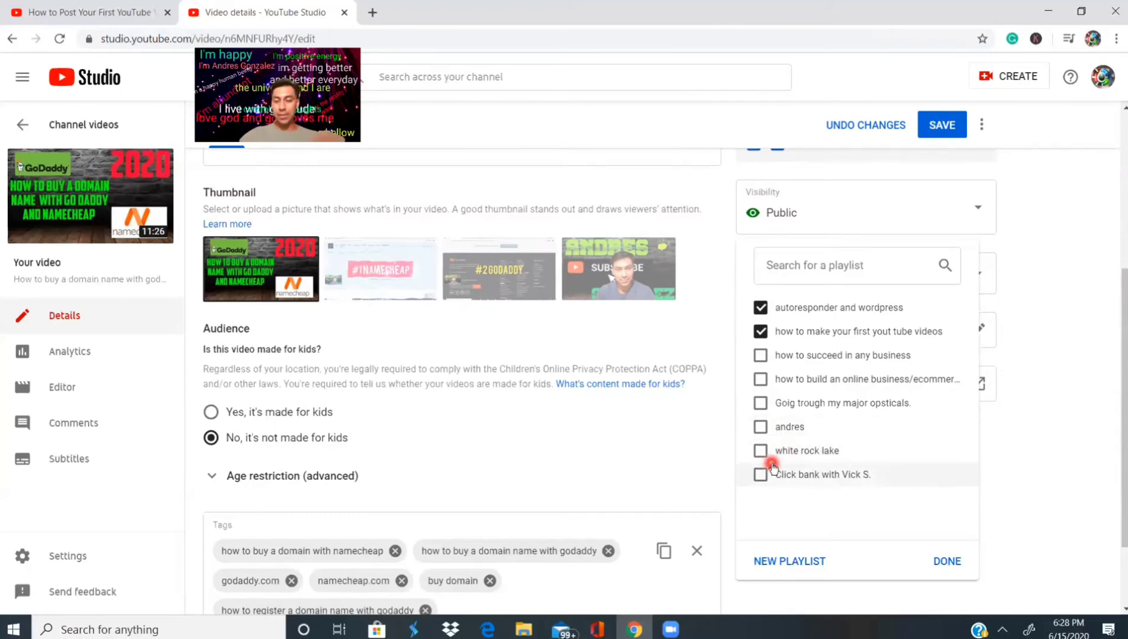
left_click(1077, 387)
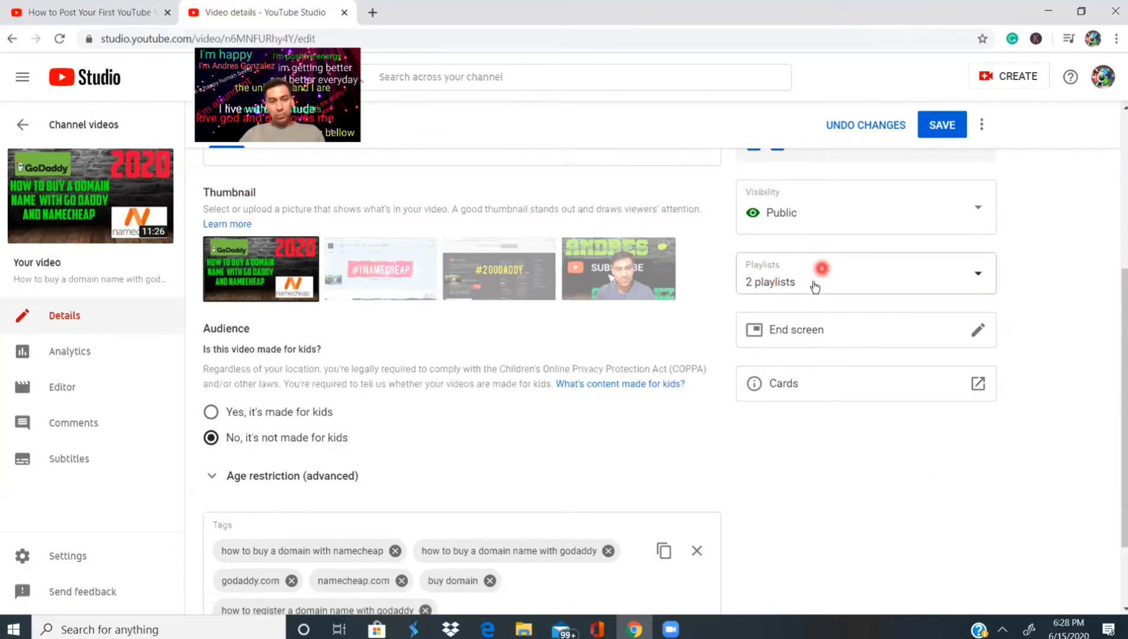
left_click(773, 337)
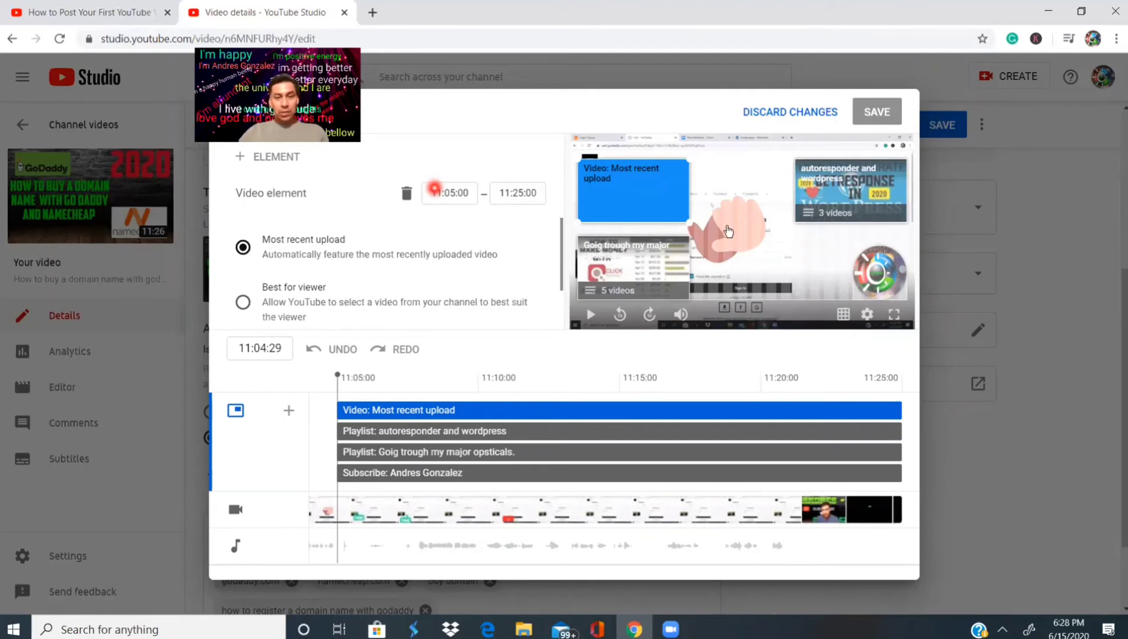
Step: Open a new browser tab on the YouTube home page
left_click(372, 12)
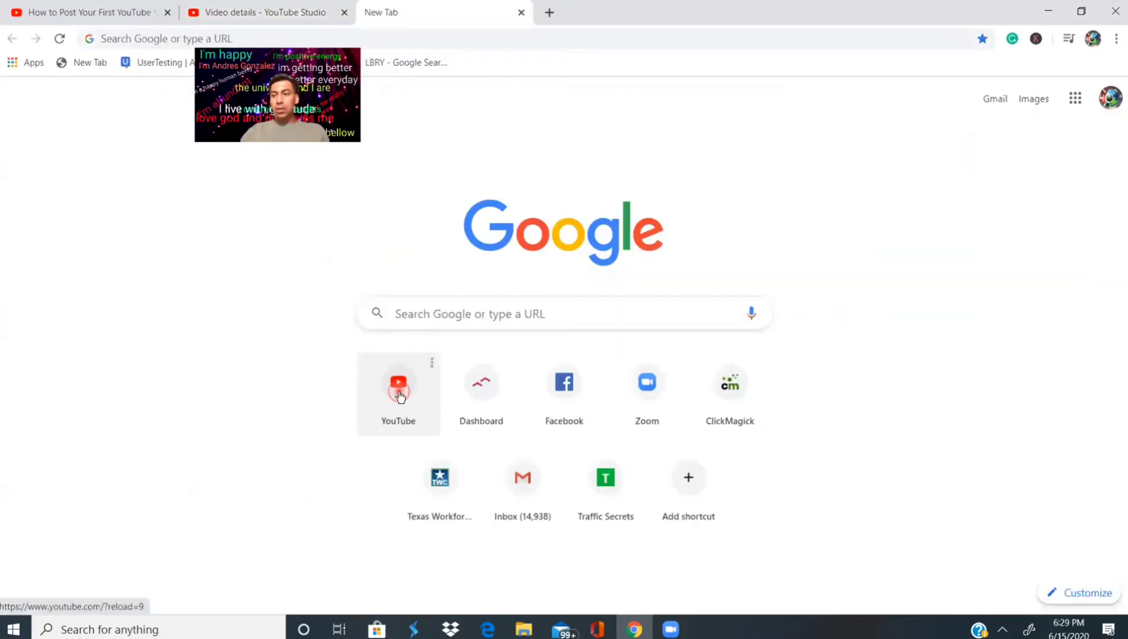
left_click(399, 392)
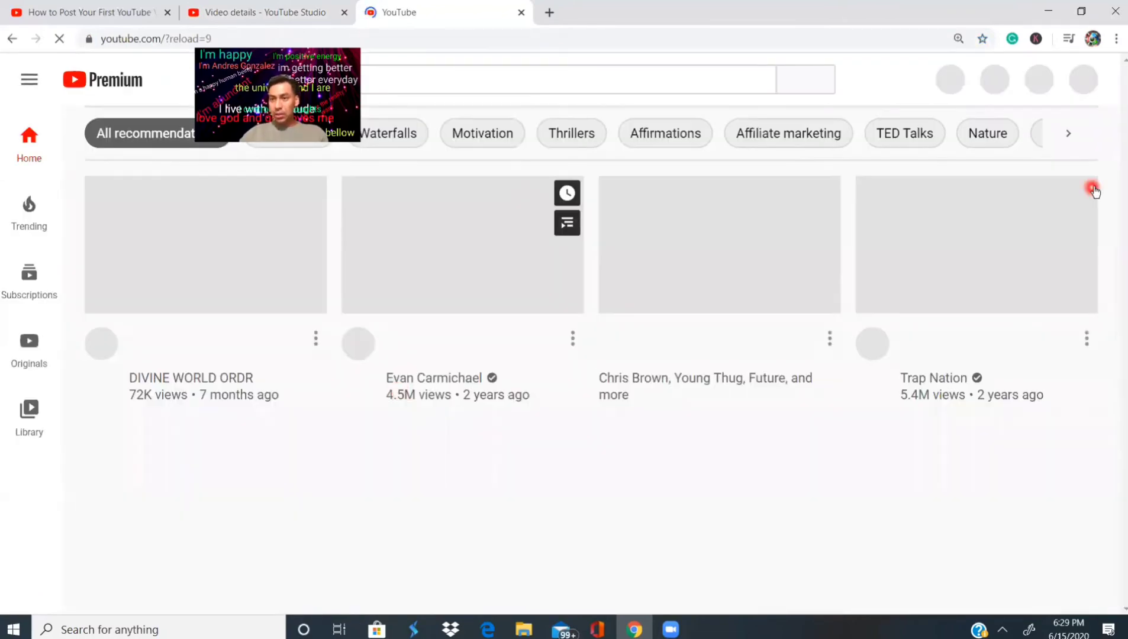
Step: Go to your own channel page and play the GetResponse autoresponder video
left_click(1093, 39)
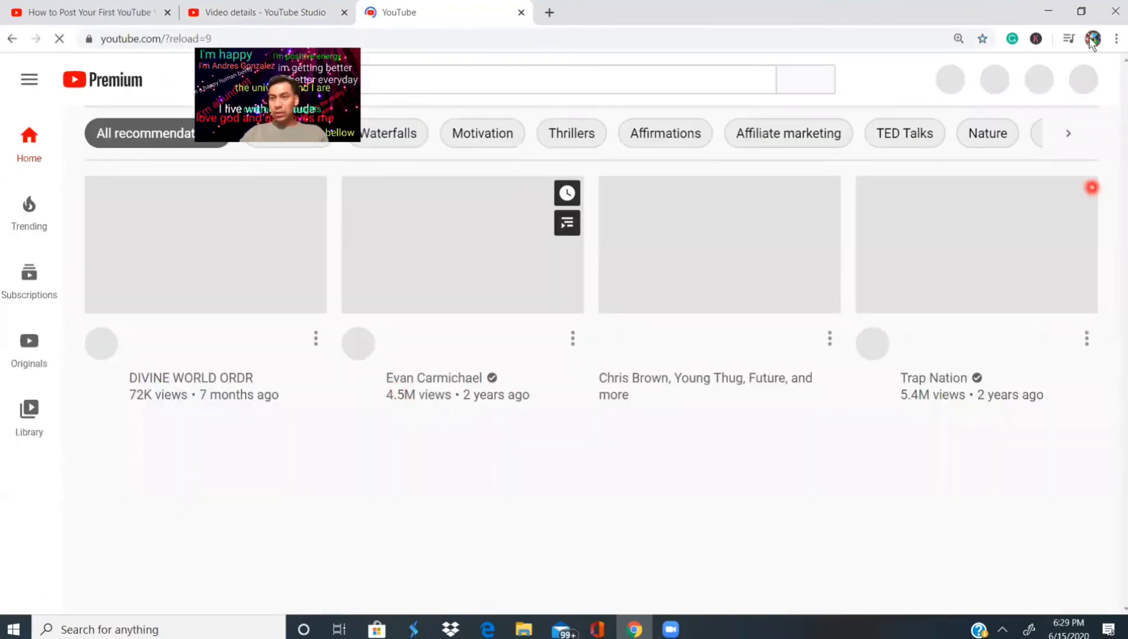
left_click(789, 49)
left_click(1079, 87)
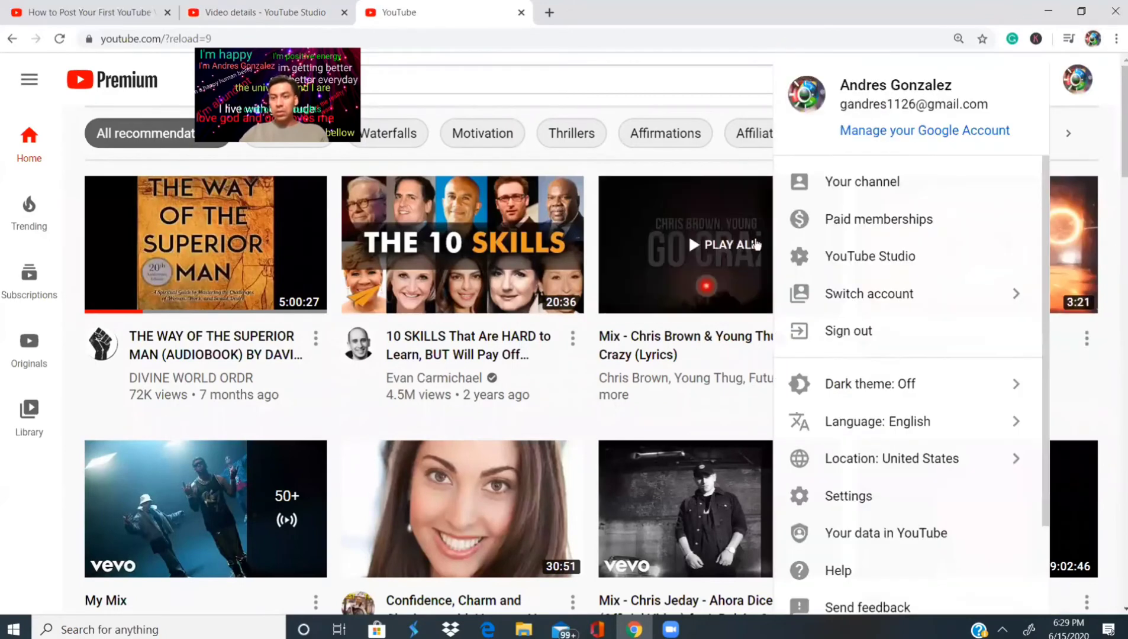
left_click(852, 196)
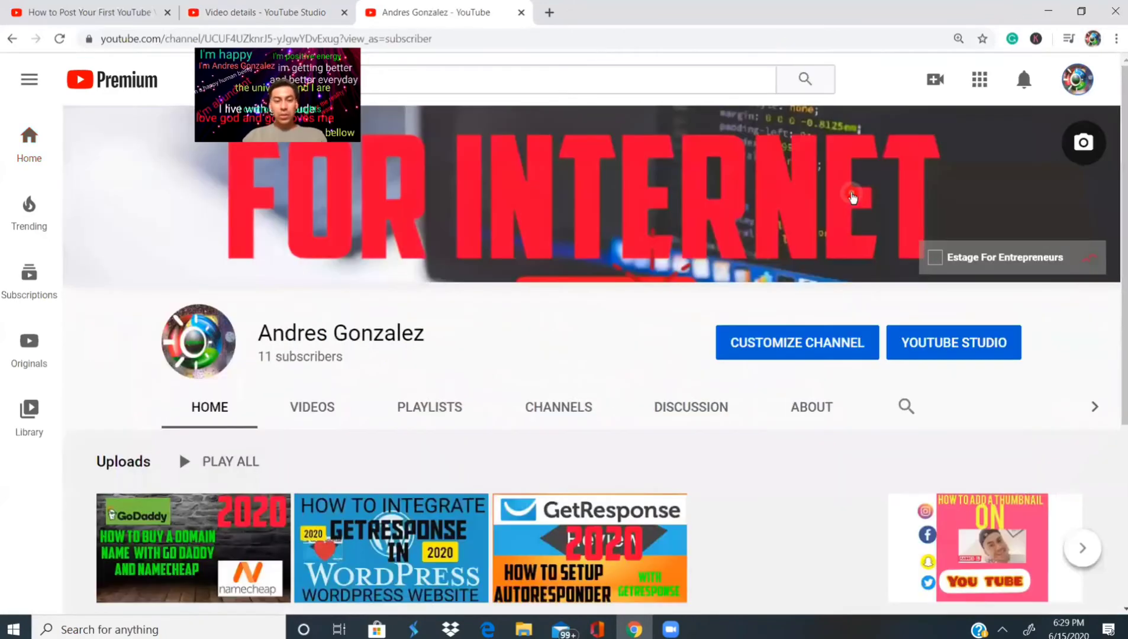
scroll(630, 500, "down", 3)
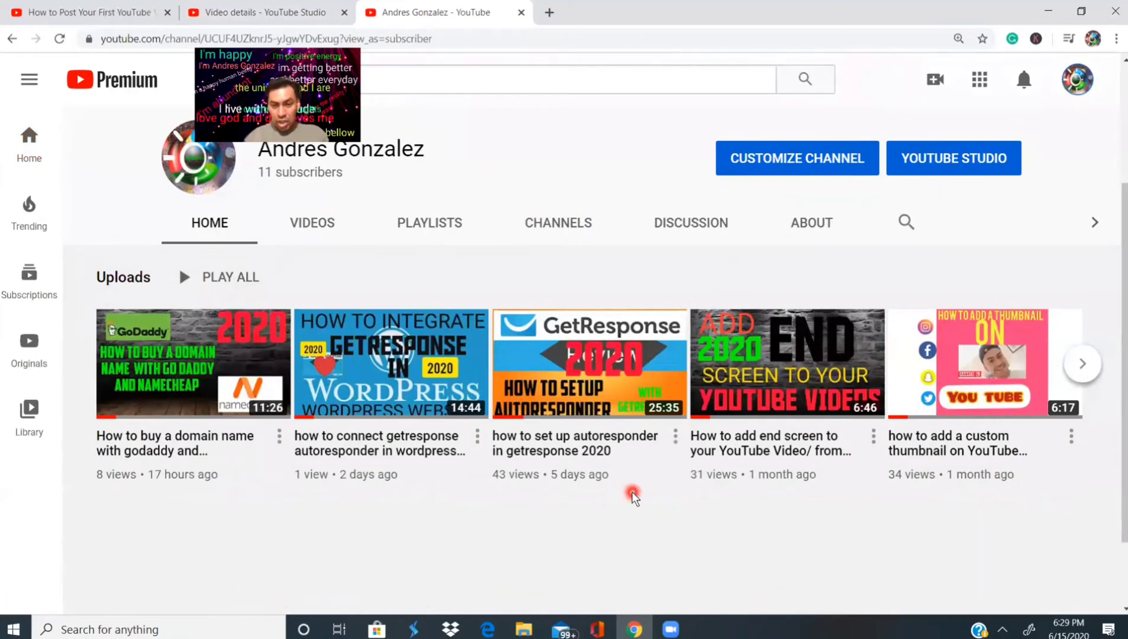
left_click(579, 368)
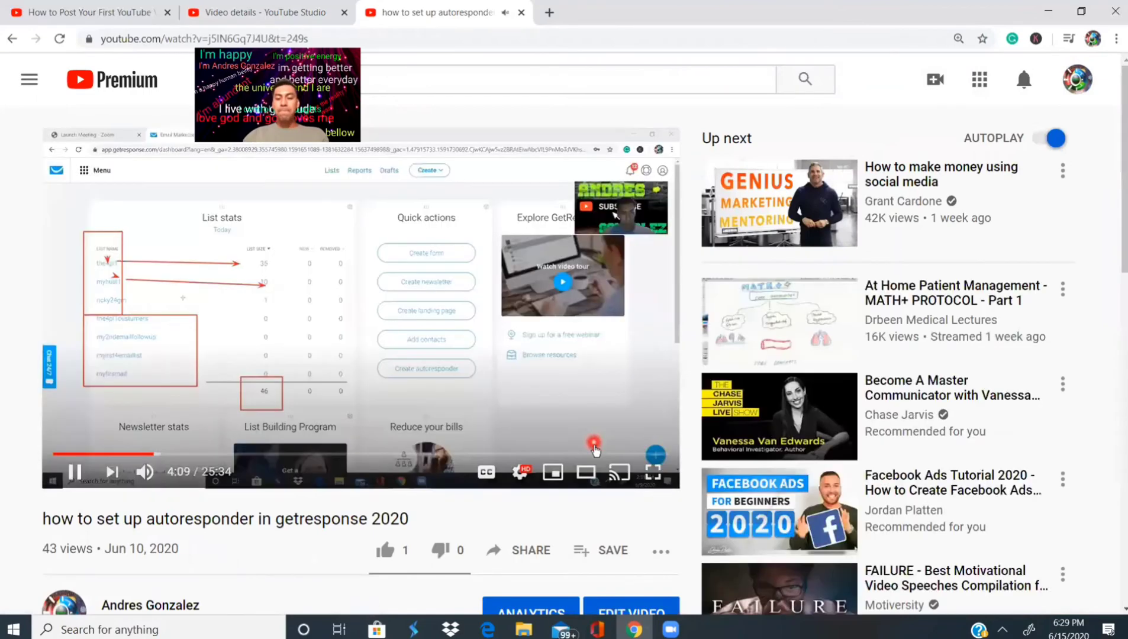
Step: Skip the autoresponder video ahead to 25:16 to watch its end screen cards
left_click(595, 454)
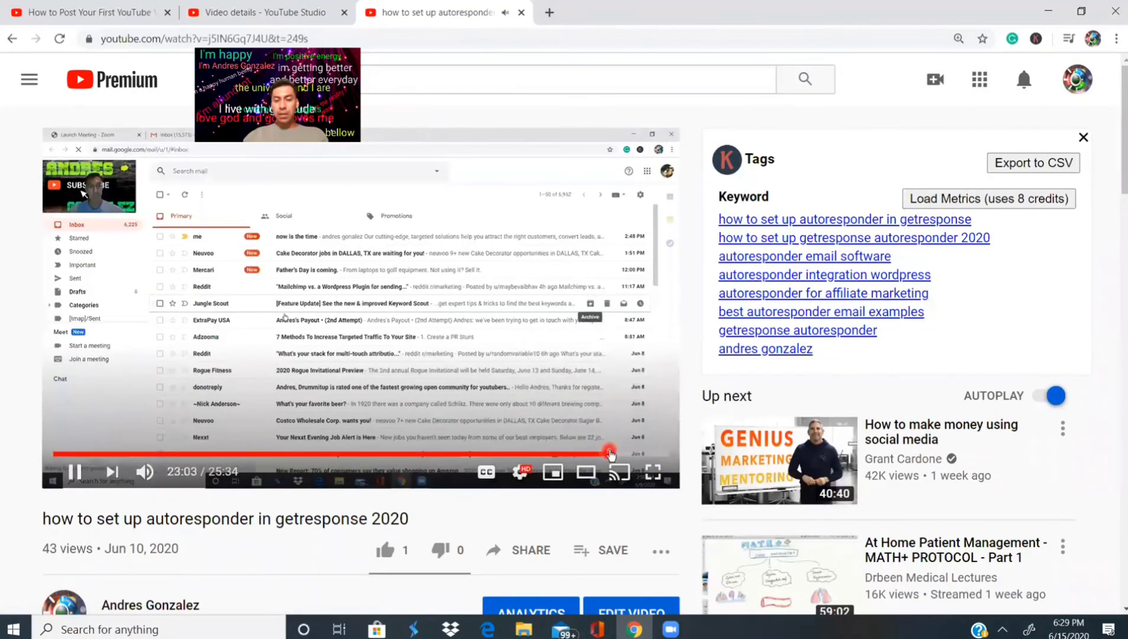
left_click(621, 454)
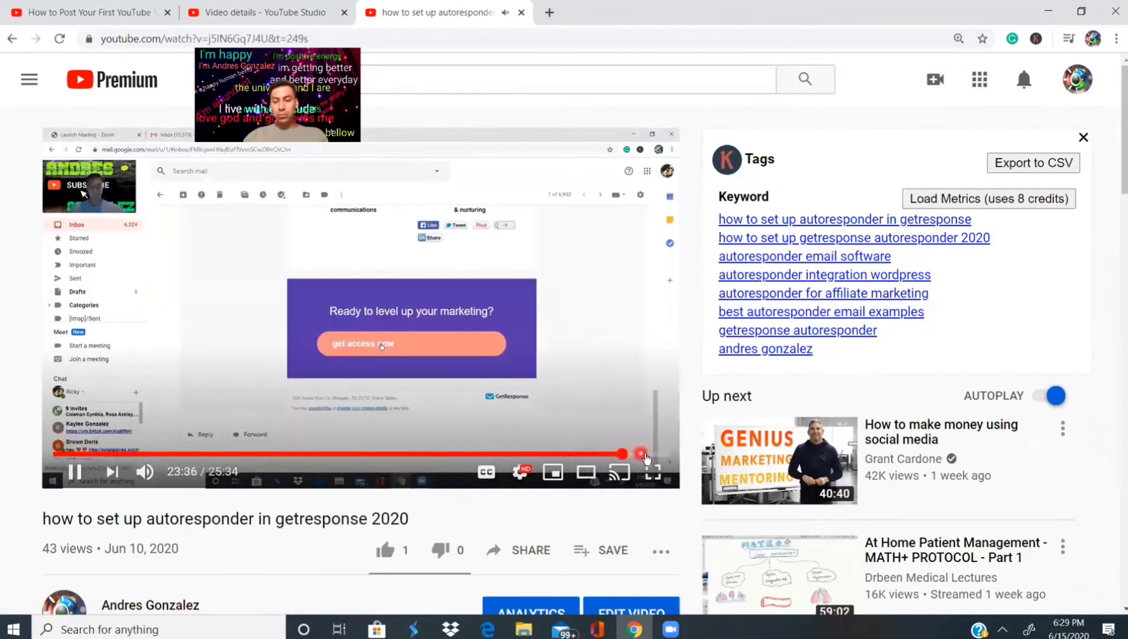
left_click(650, 454)
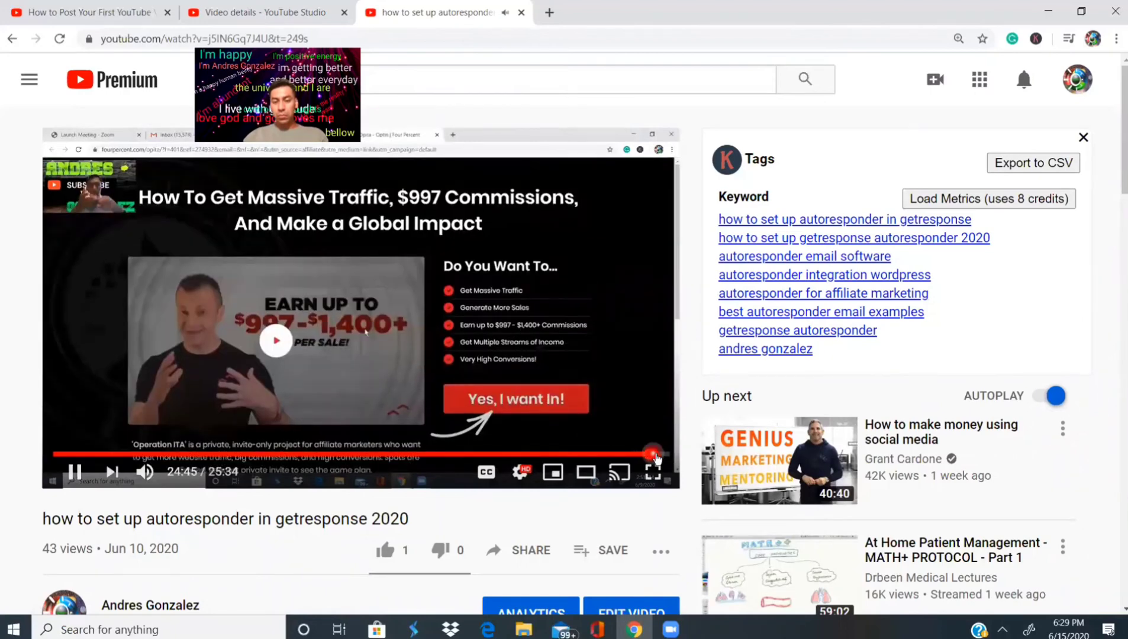
left_click(660, 456)
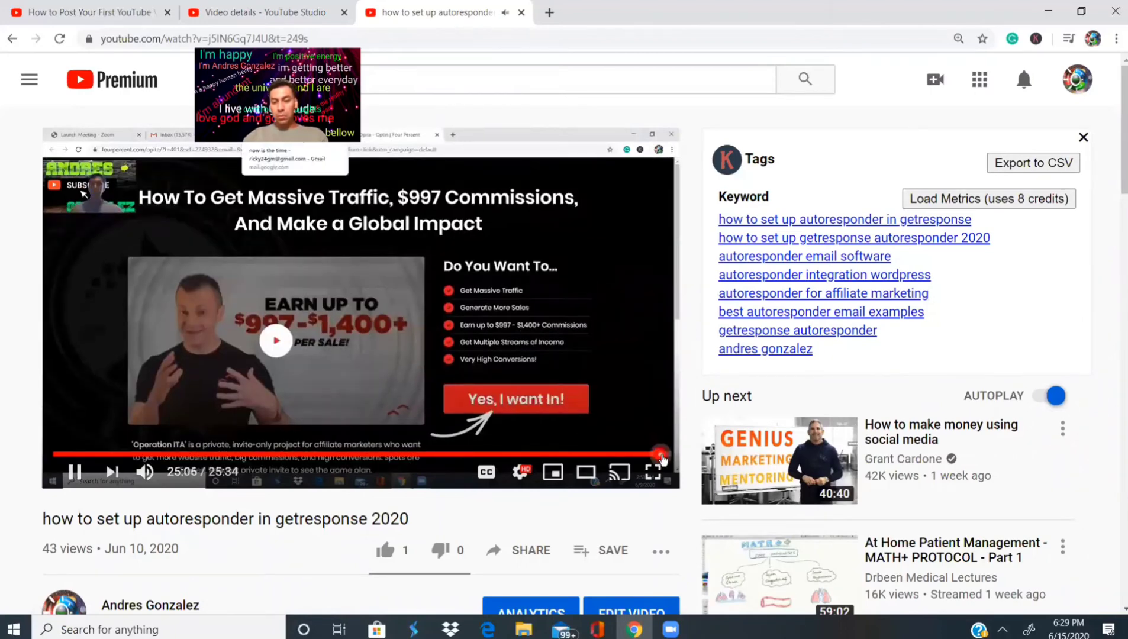
left_click(663, 456)
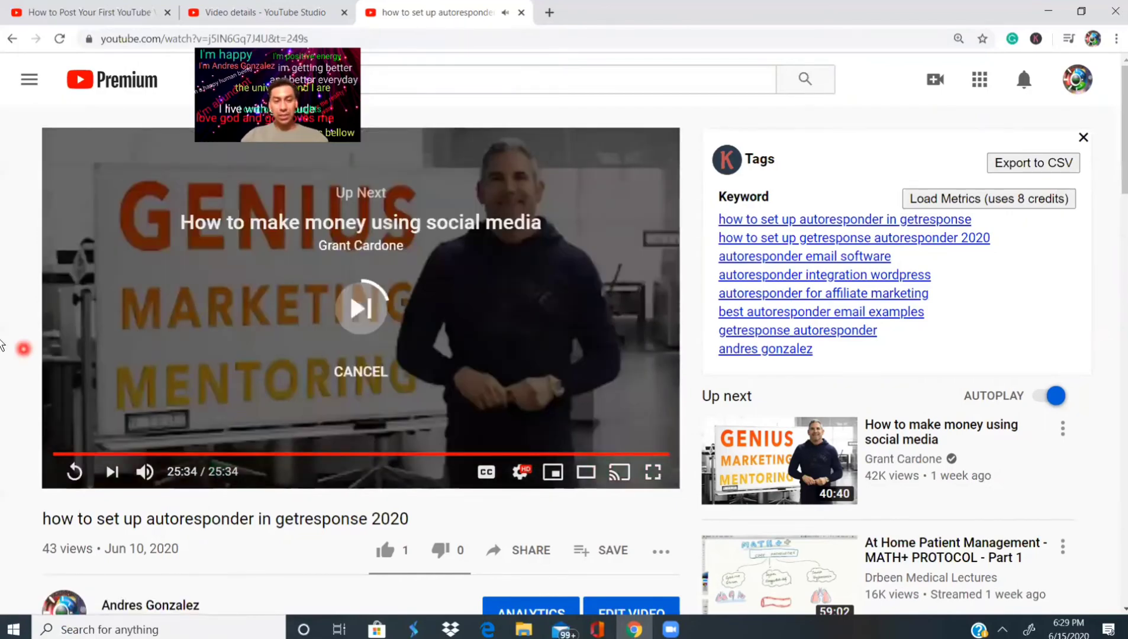
Step: Play and pause 'How to make money using social media', then return to the Studio tab
left_click(364, 306)
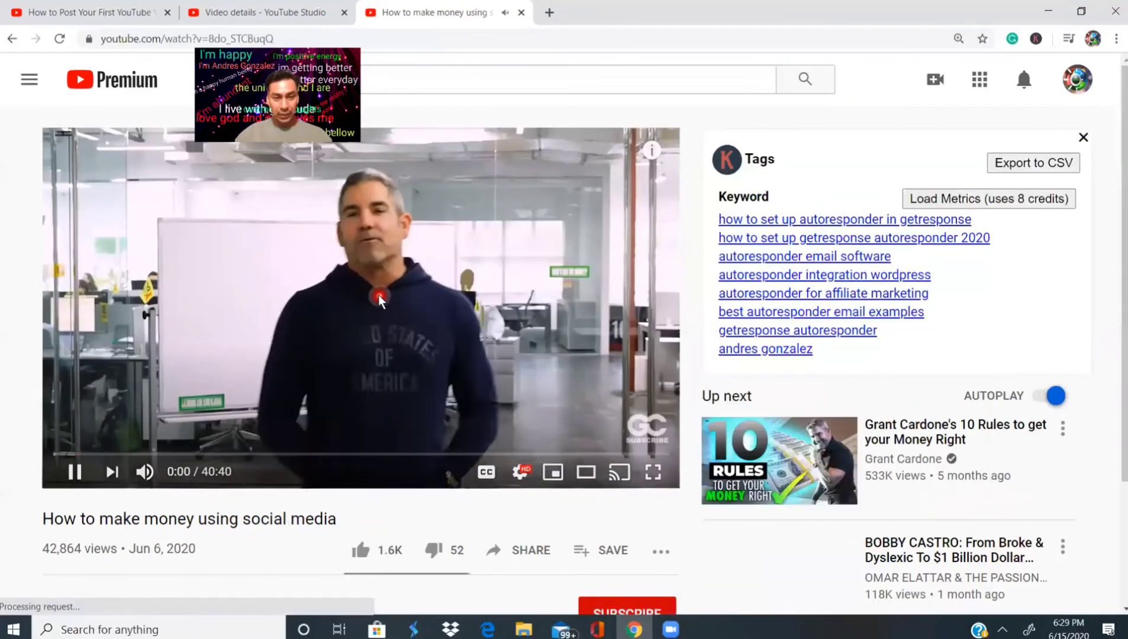
left_click(378, 294)
left_click(420, 26)
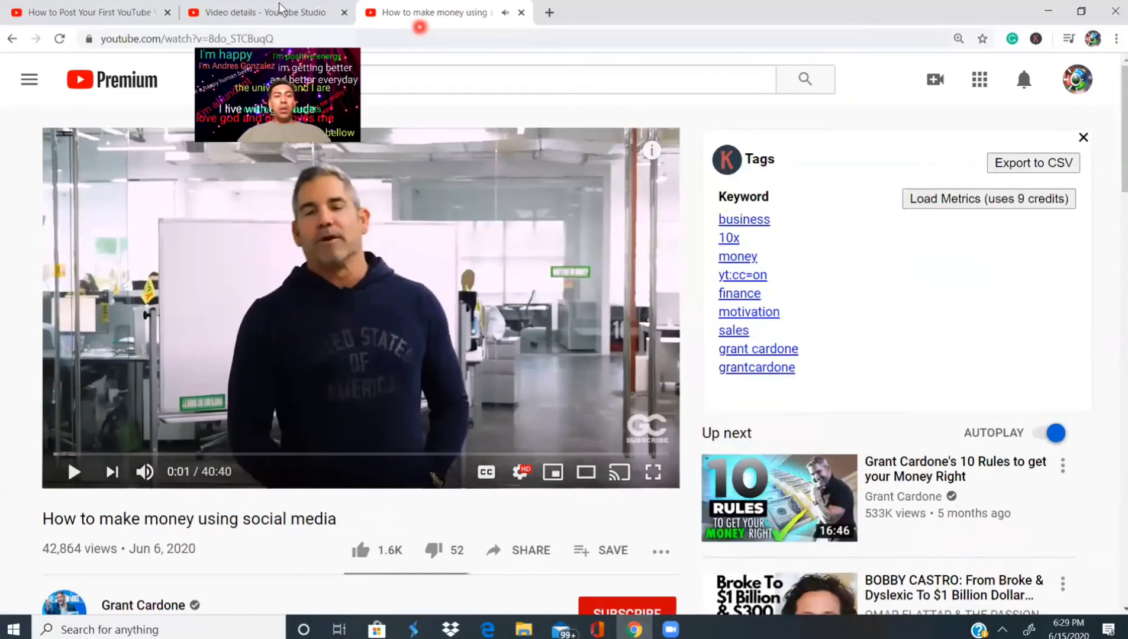
left_click(245, 16)
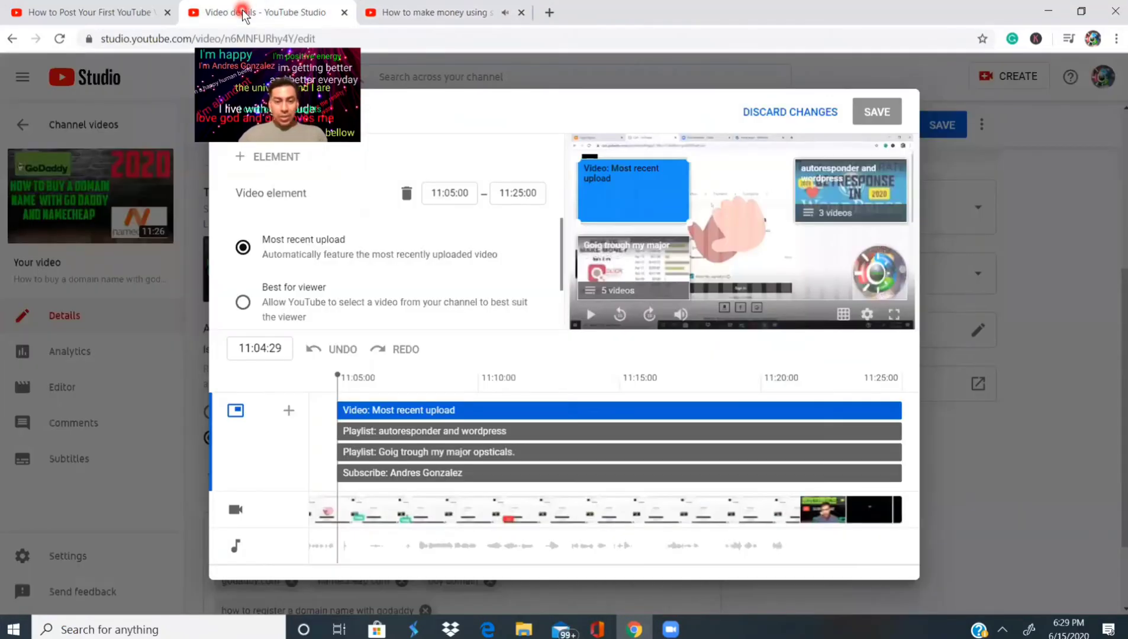
Step: Confirm the end screen already holds its maximum four elements, then switch to the social media video
left_click(261, 329)
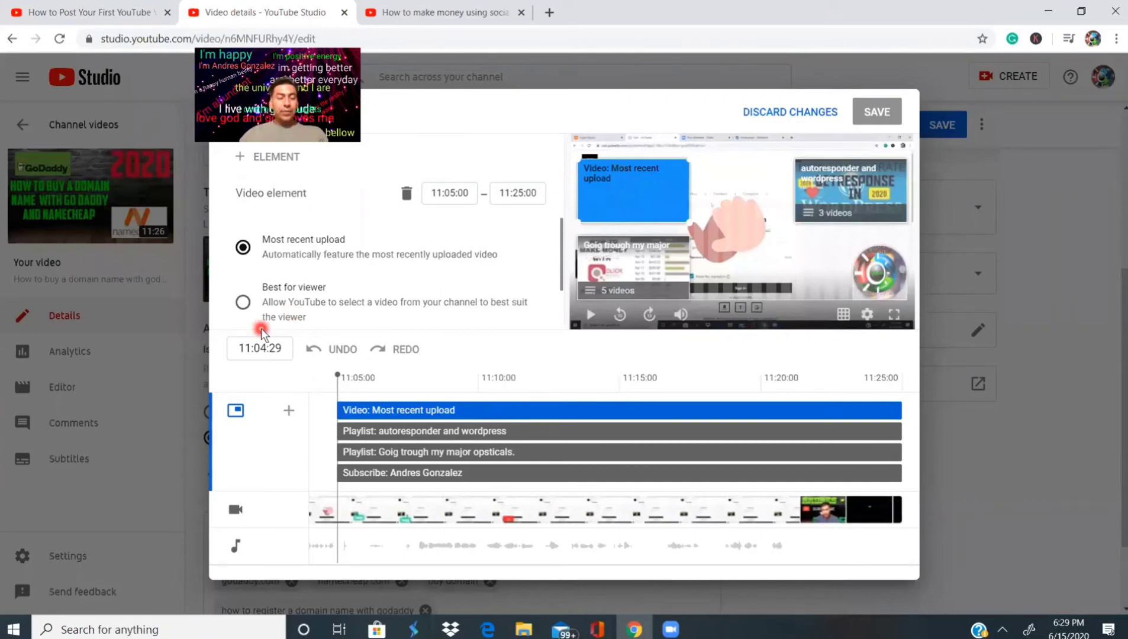
left_click(617, 200)
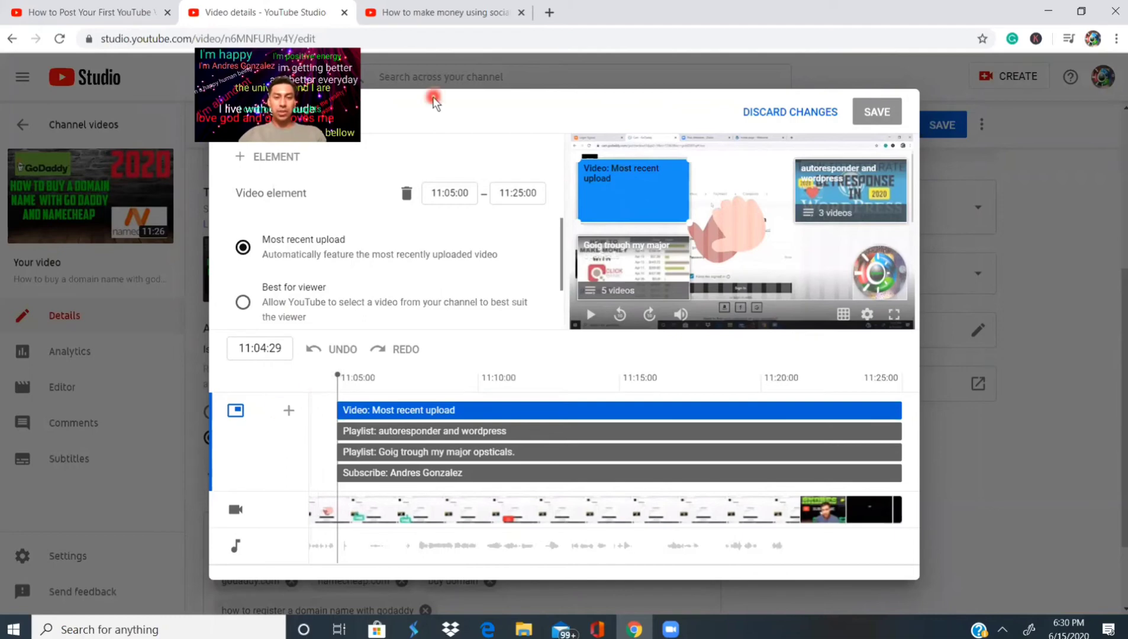
left_click(286, 411)
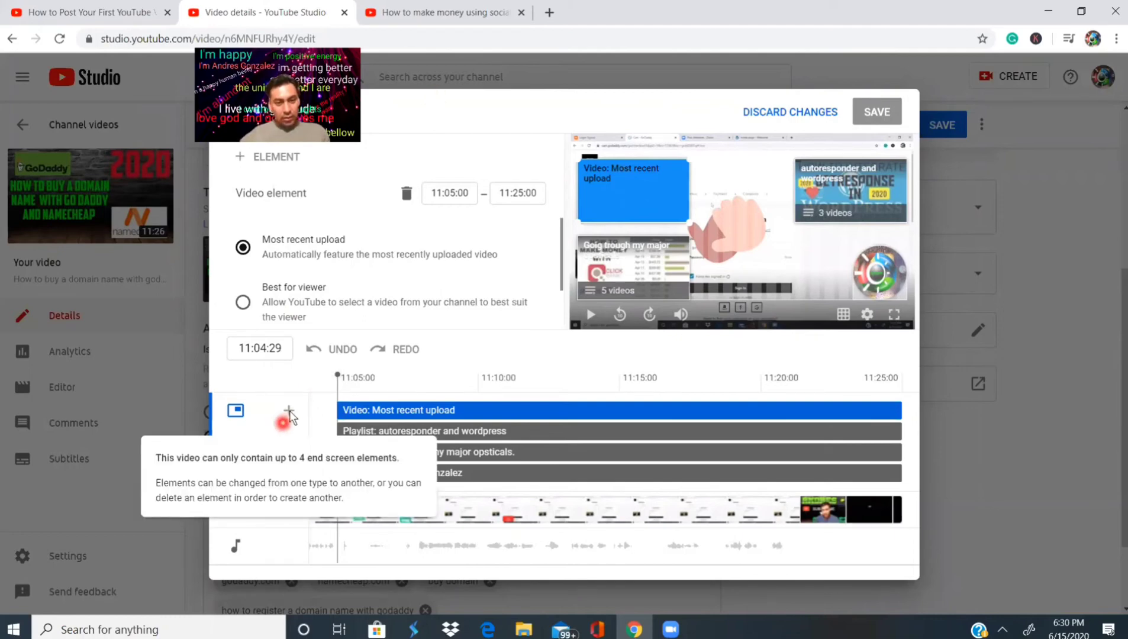
left_click(292, 364)
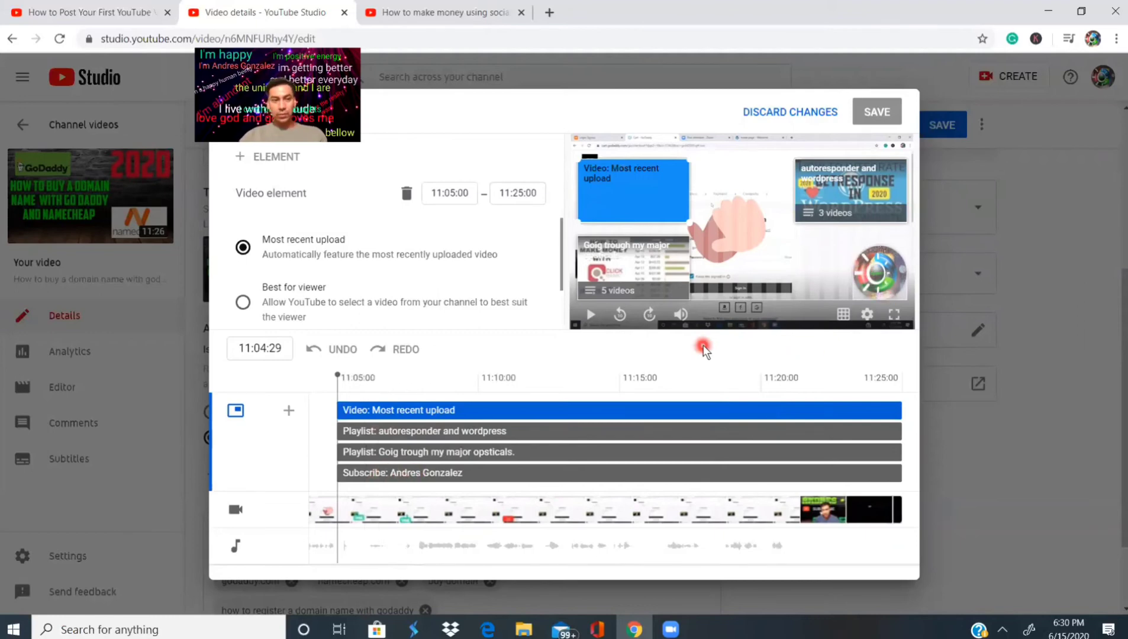
left_click(458, 12)
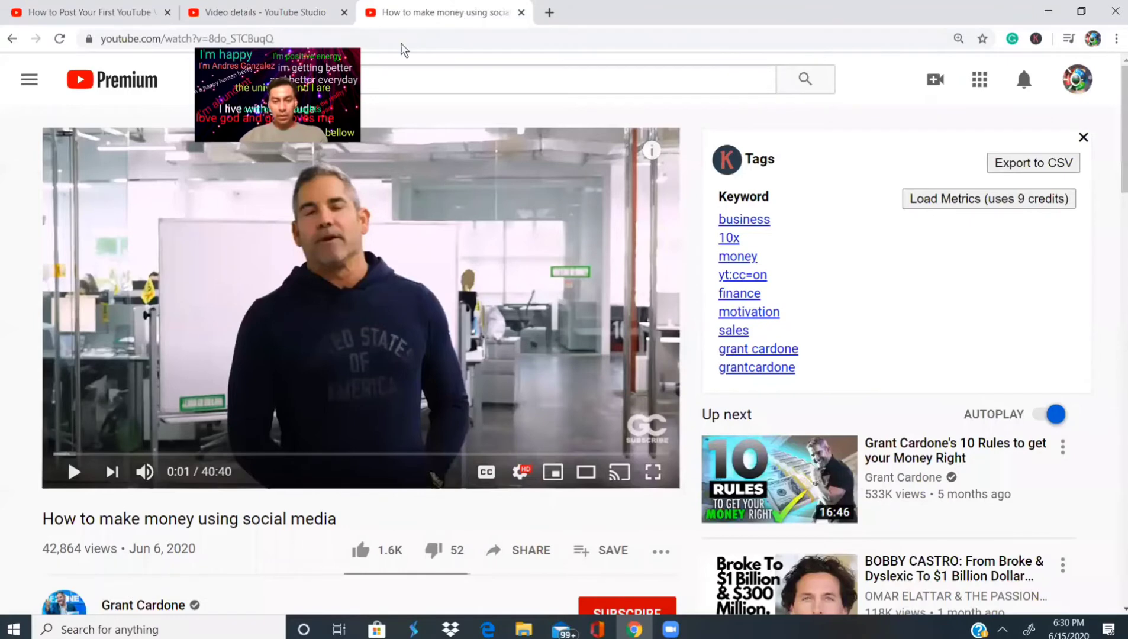
Step: Go back to the autoresponder video, toggle full screen, and jump to its final seconds' end cards
left_click(12, 39)
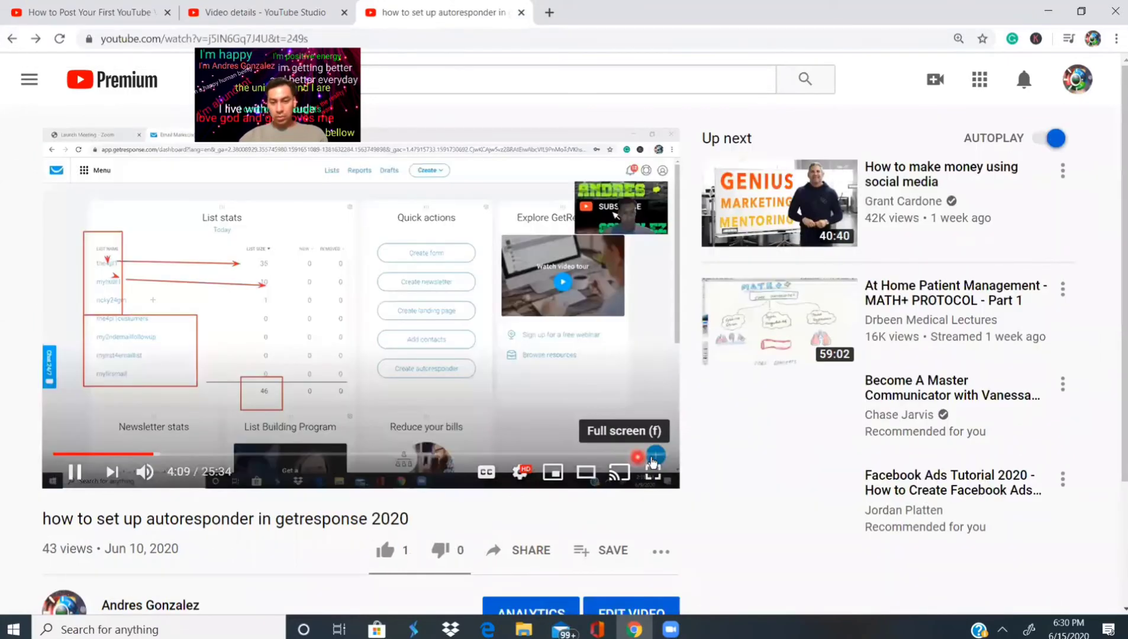
left_click(656, 472)
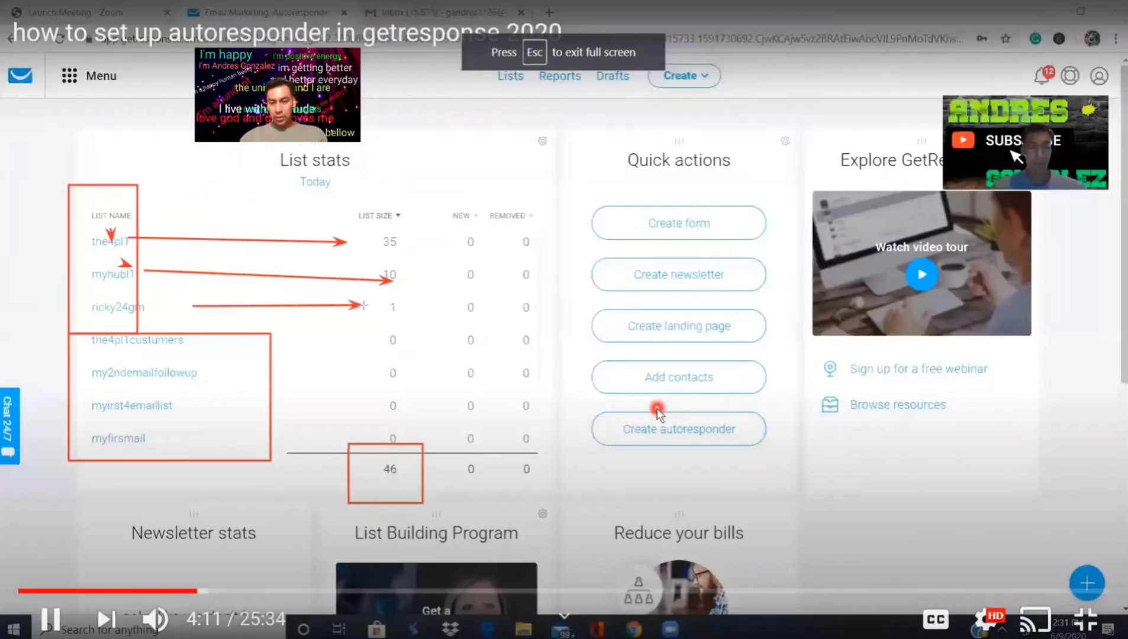
double_click(696, 262)
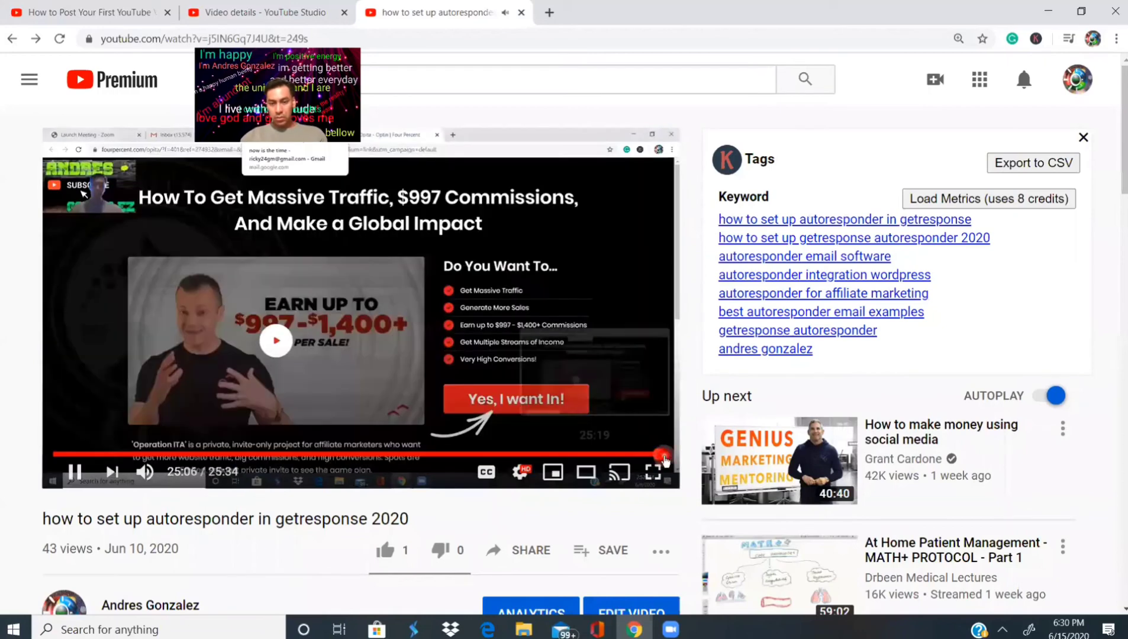
left_click(666, 461)
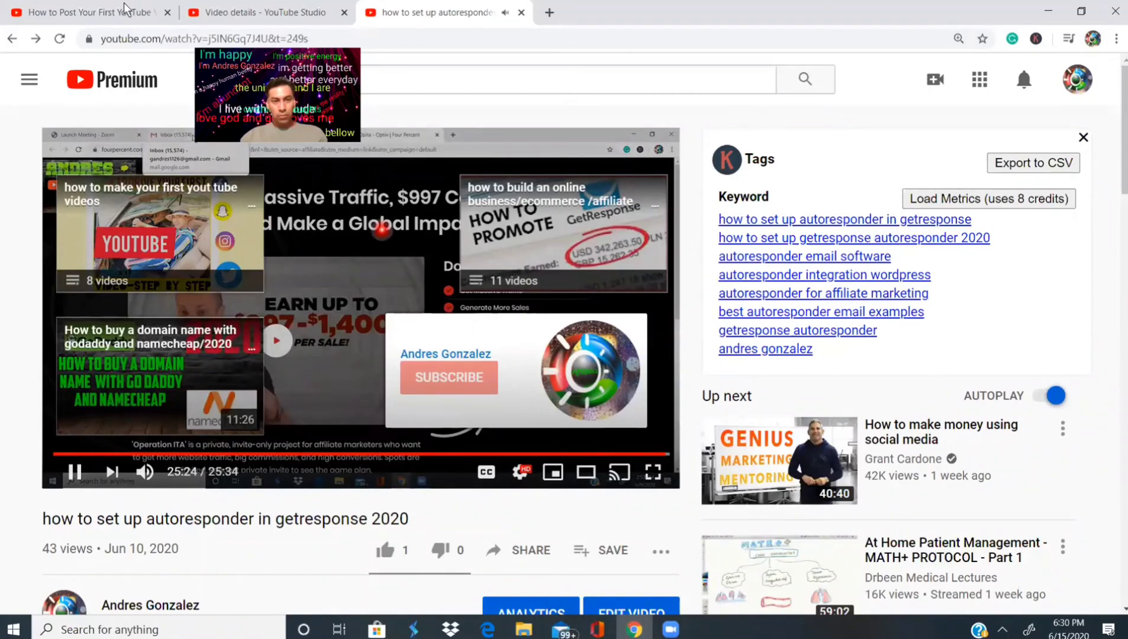
Step: Compare the watch page with the Studio end screen editor, ending on the editor
left_click(275, 11)
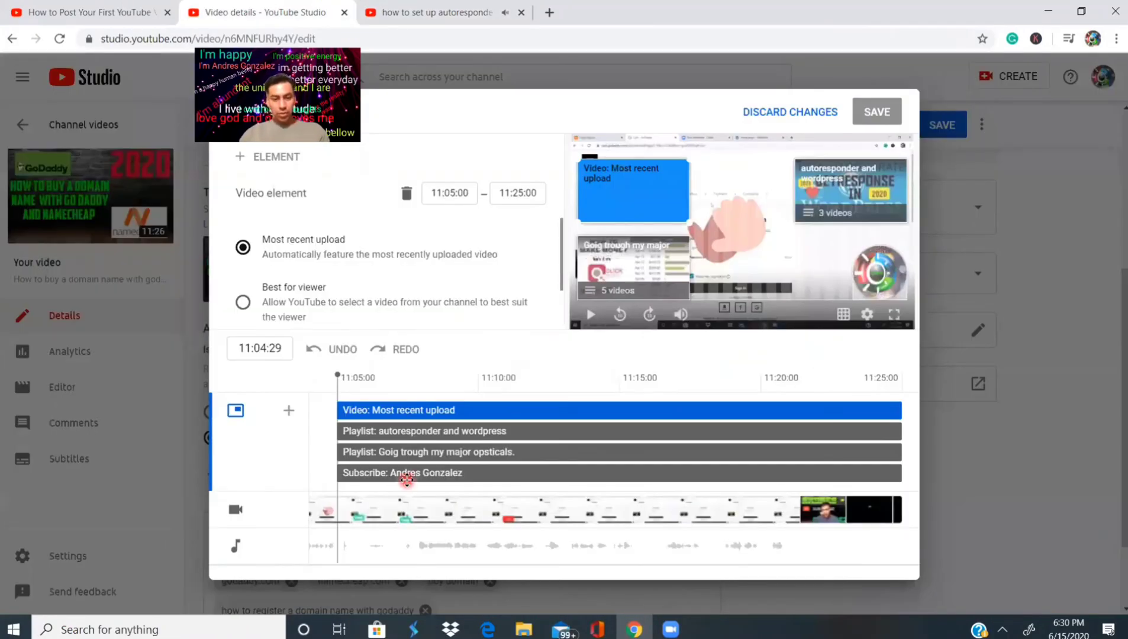
left_click(409, 12)
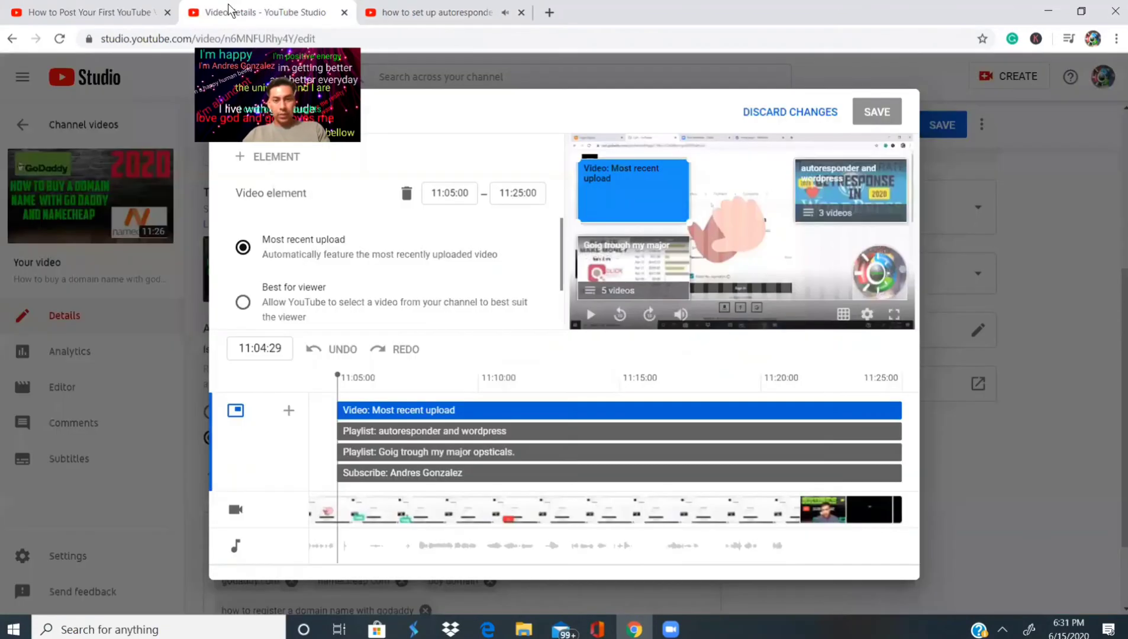
left_click(231, 12)
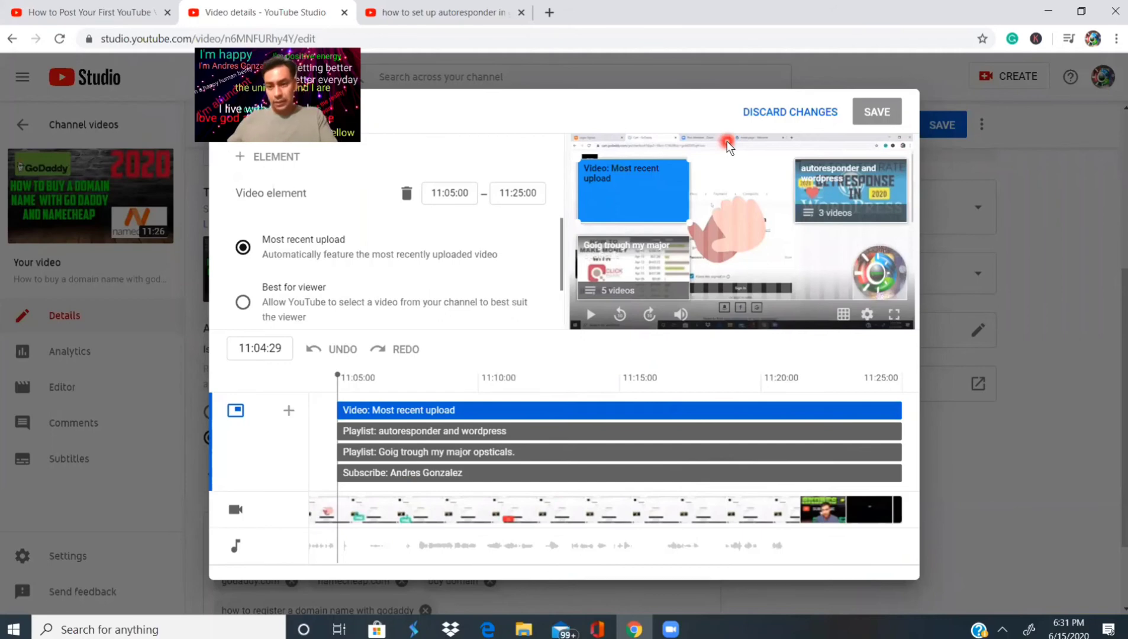
Step: Discard the end screen edits and return to the GoDaddy video's details page
left_click(804, 119)
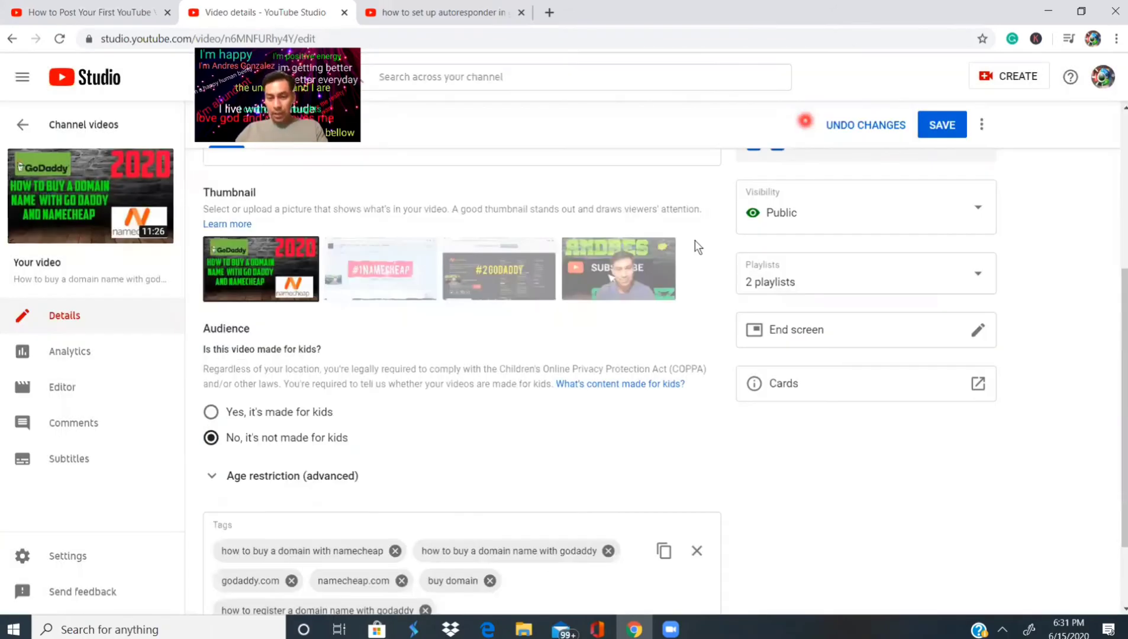
left_click(747, 486)
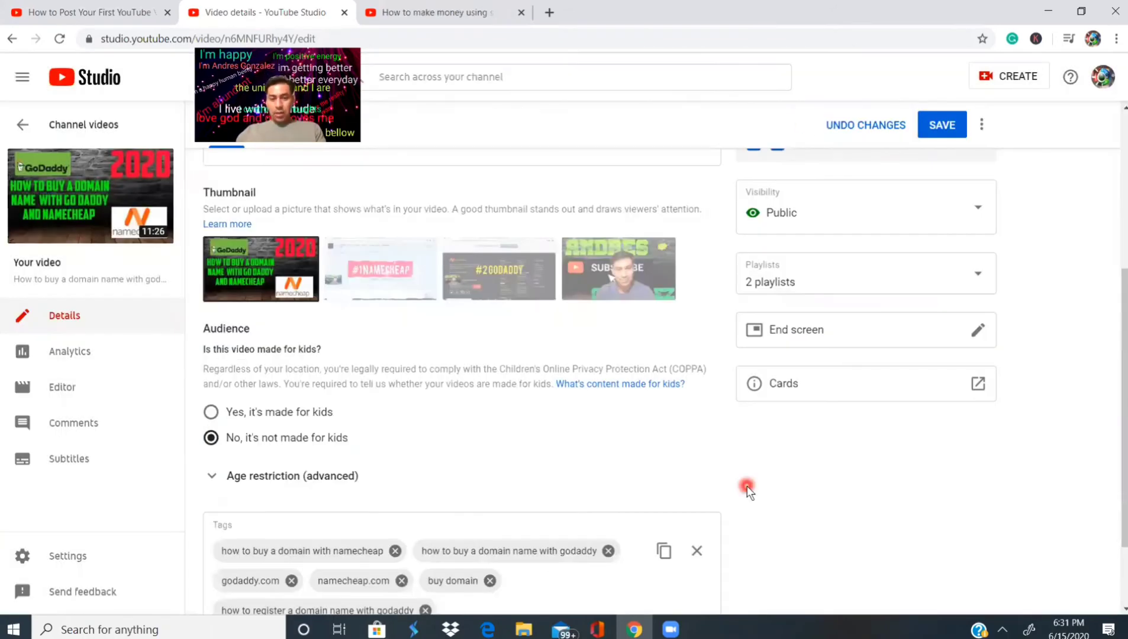
scroll(748, 487, "down", 2)
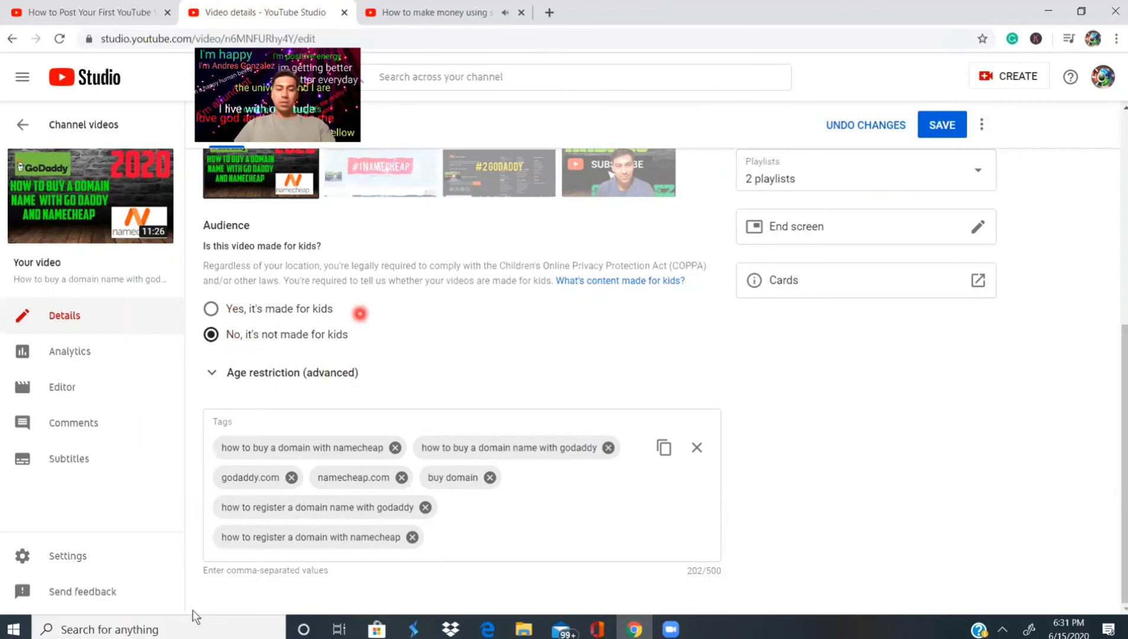
Step: Expand the Age restriction (advanced) options to review them, then place the cursor in the Description box
left_click(211, 372)
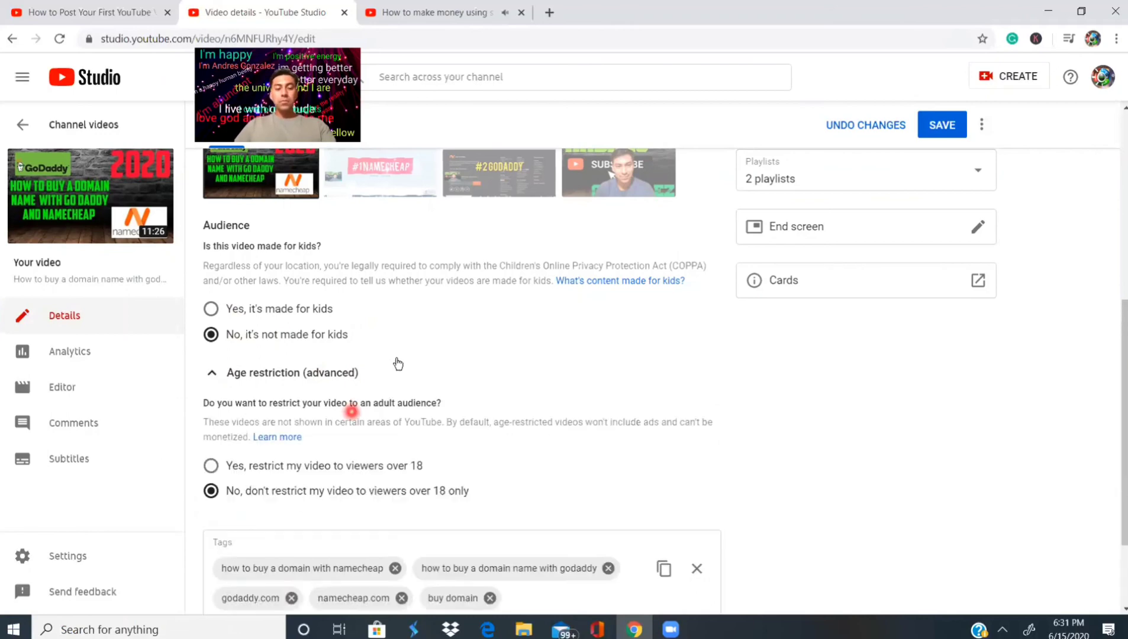
scroll(398, 364, "down", 2)
scroll(396, 360, "up", 10)
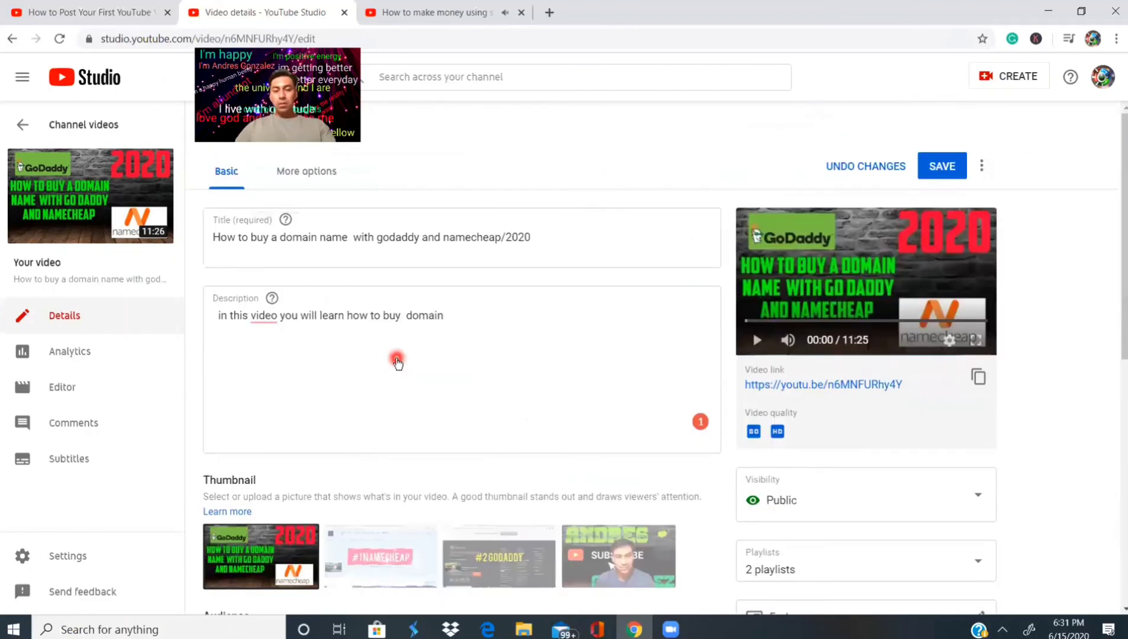
left_click(466, 338)
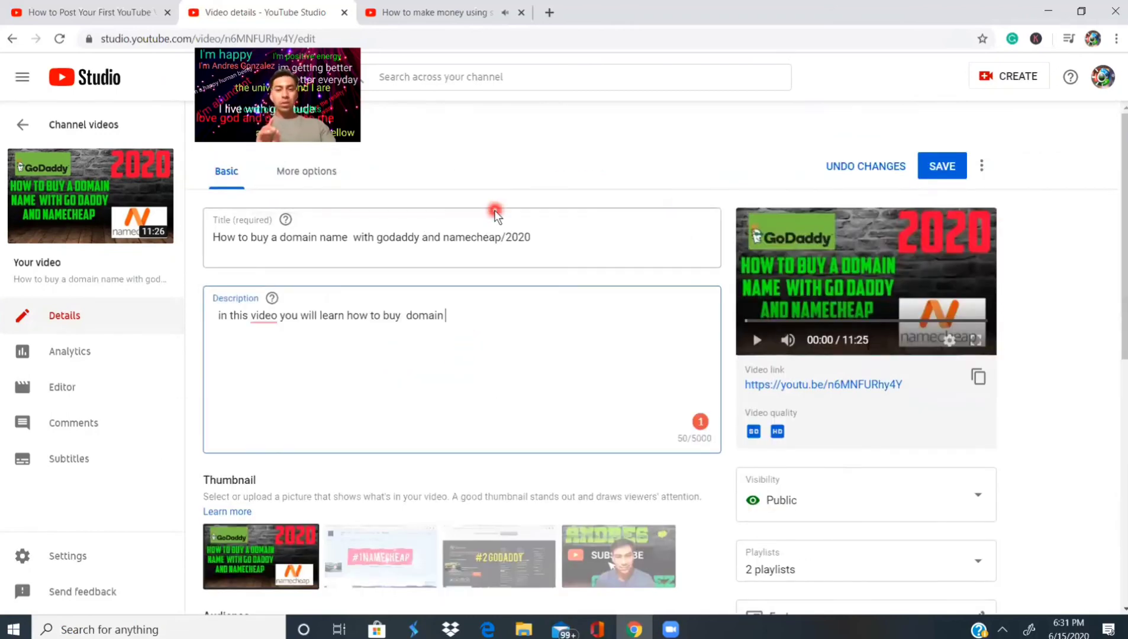